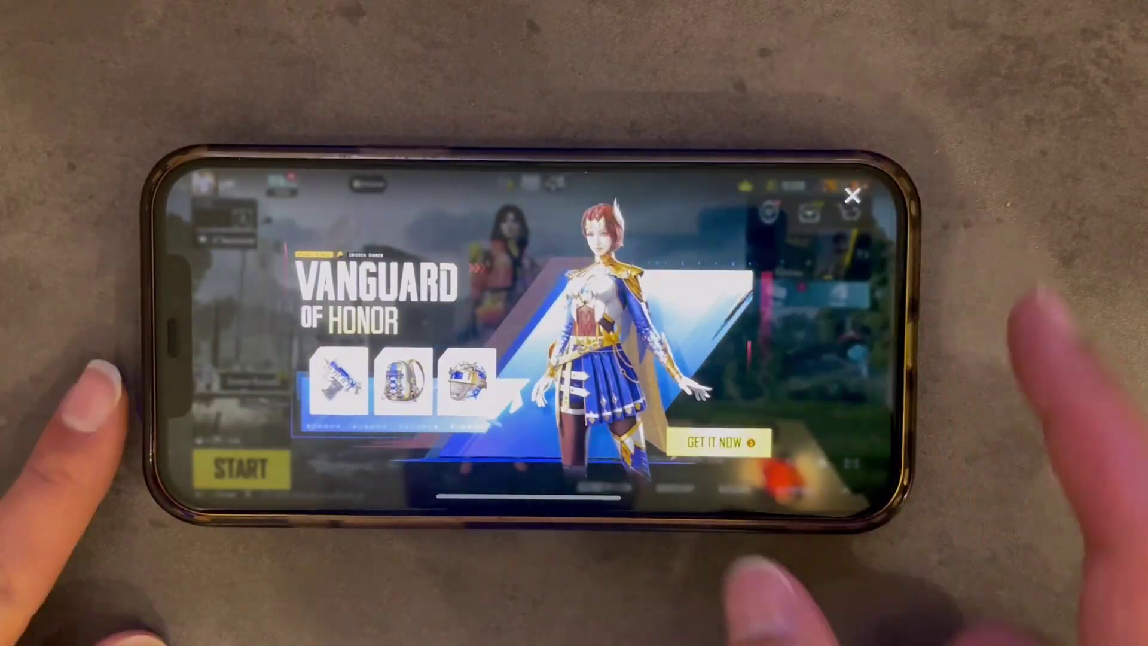
Close the Vanguard of Honor promo, the Deals shop and the 1v1 Popularity Battle popup
click(852, 195)
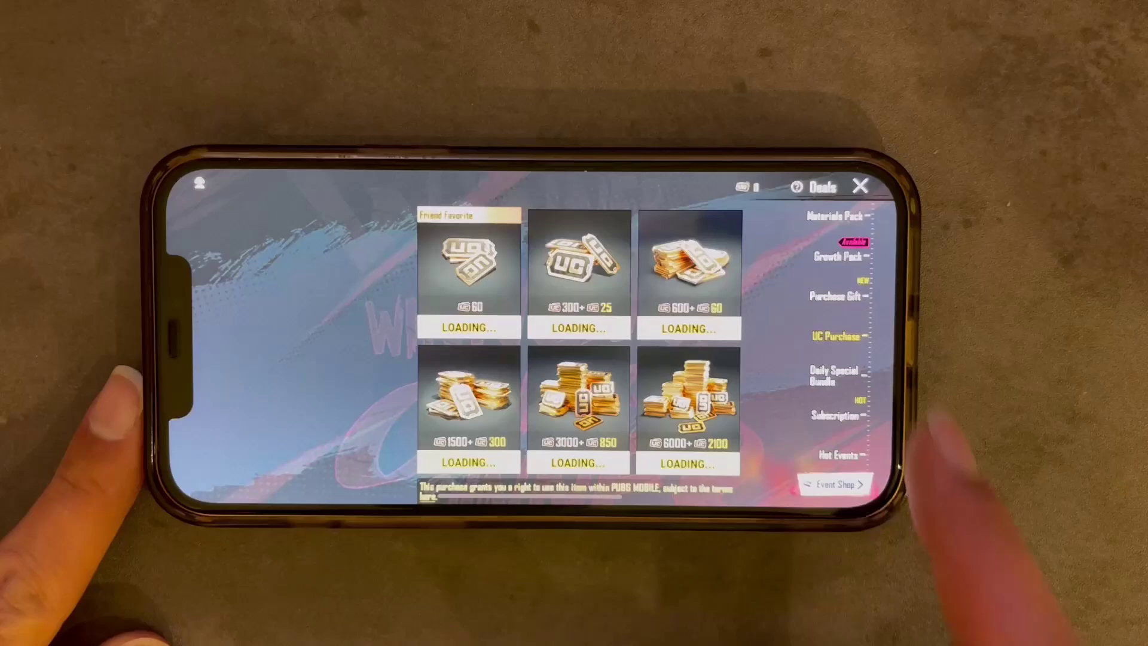
click(860, 186)
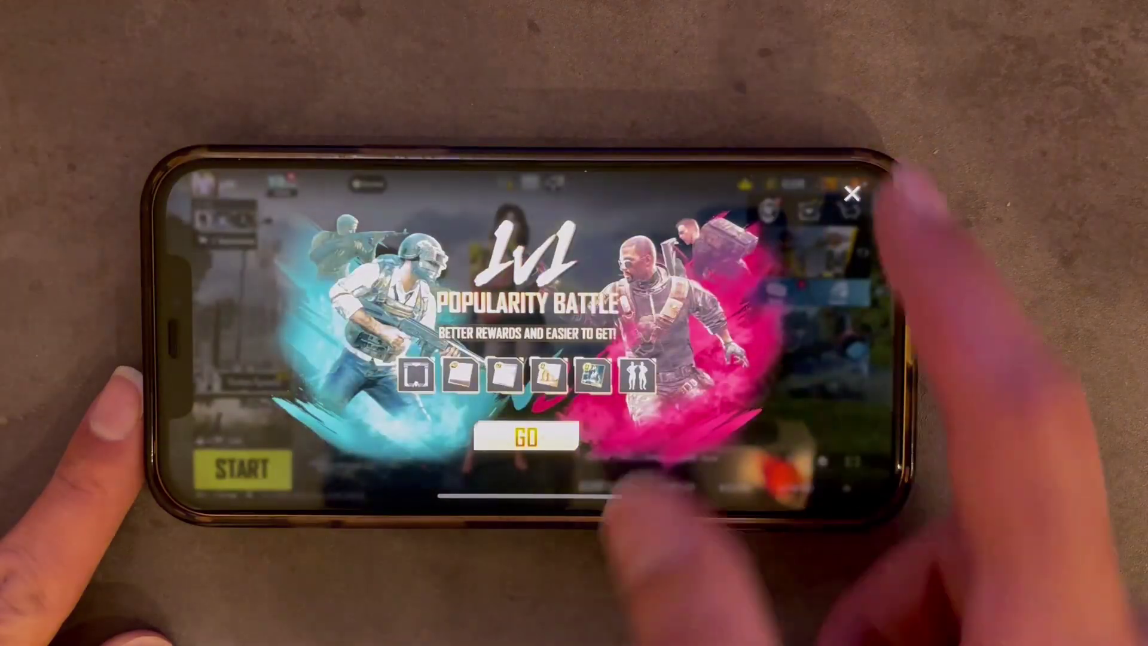
click(851, 194)
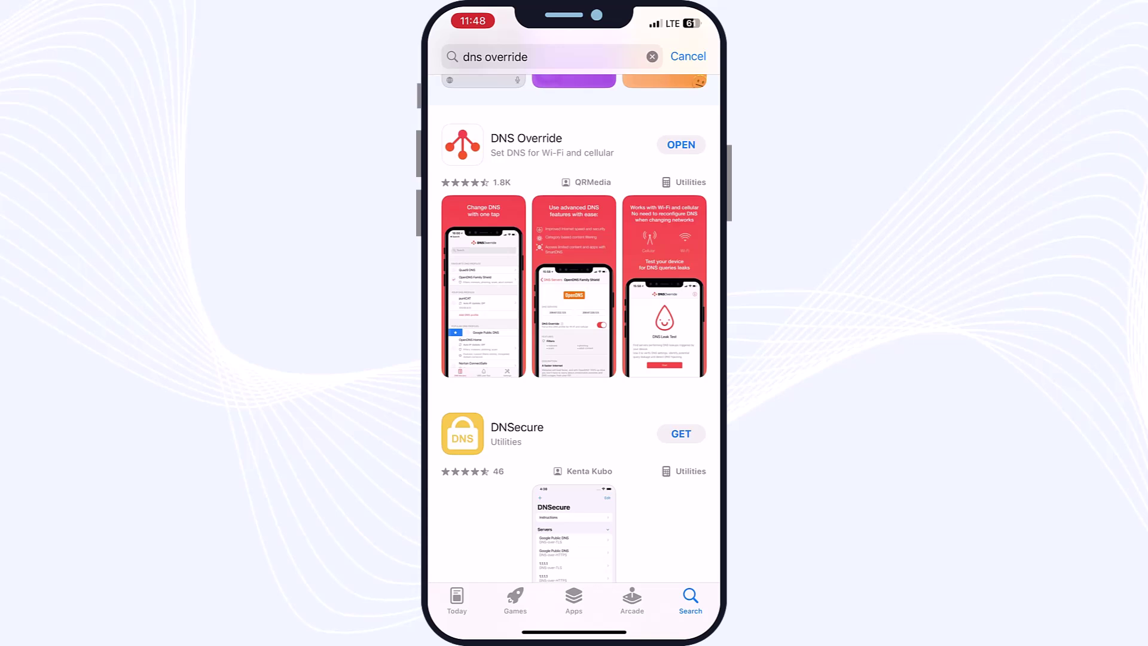
Leave the App Store and launch DNS Override from the home screen
drag(574, 631, 574, 404)
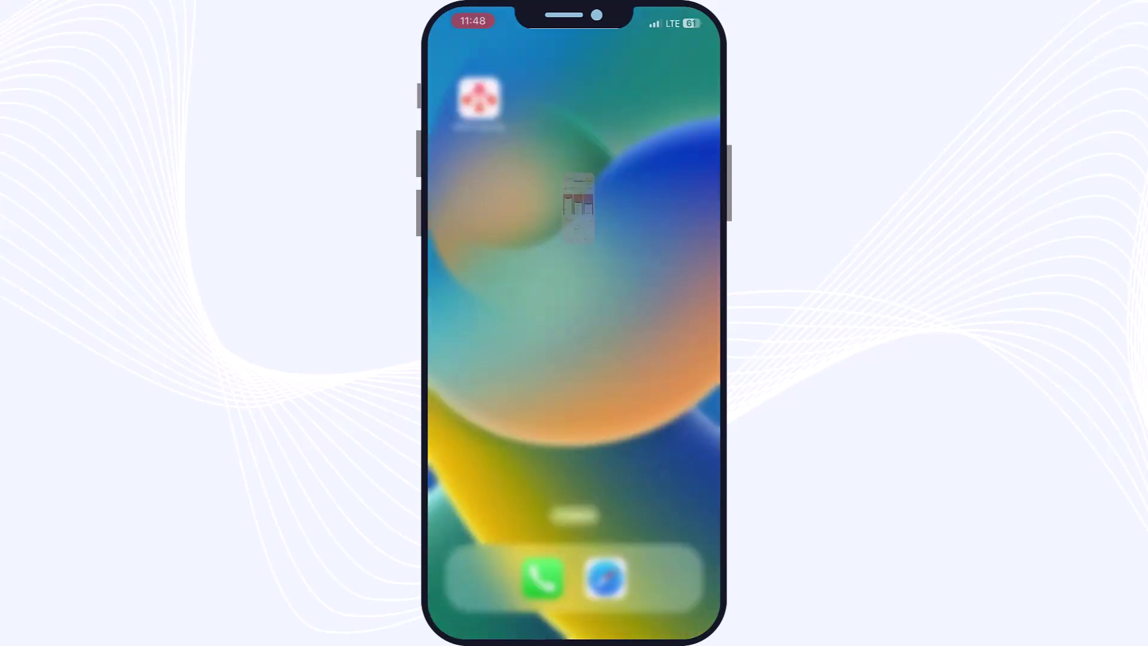
click(476, 97)
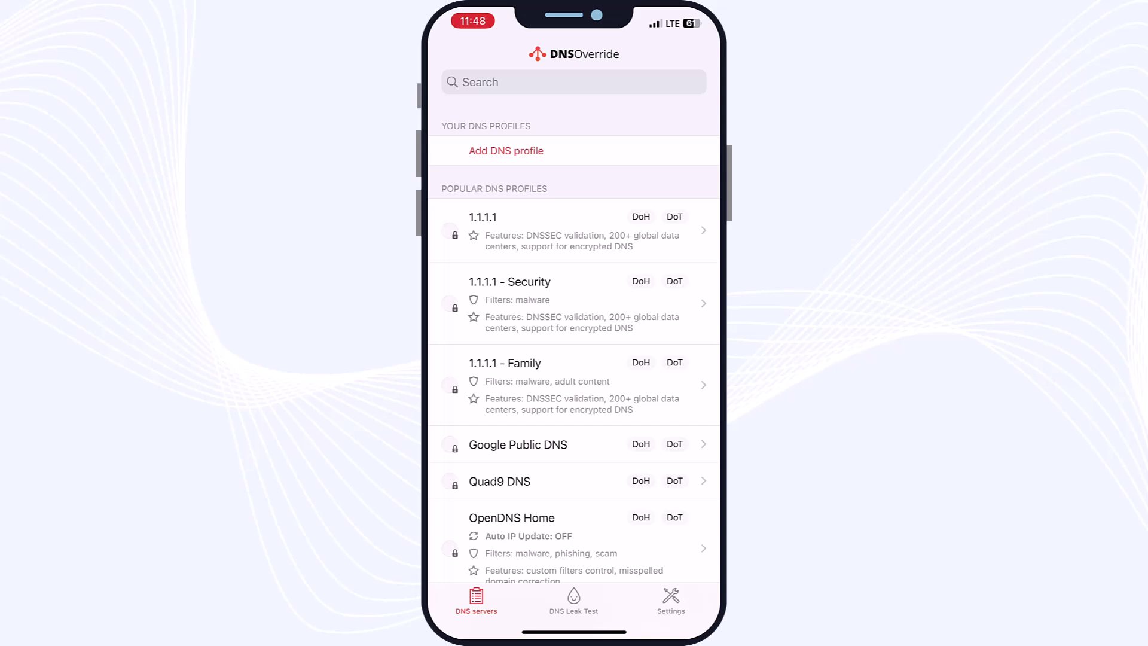
scroll(573, 341, down, 5)
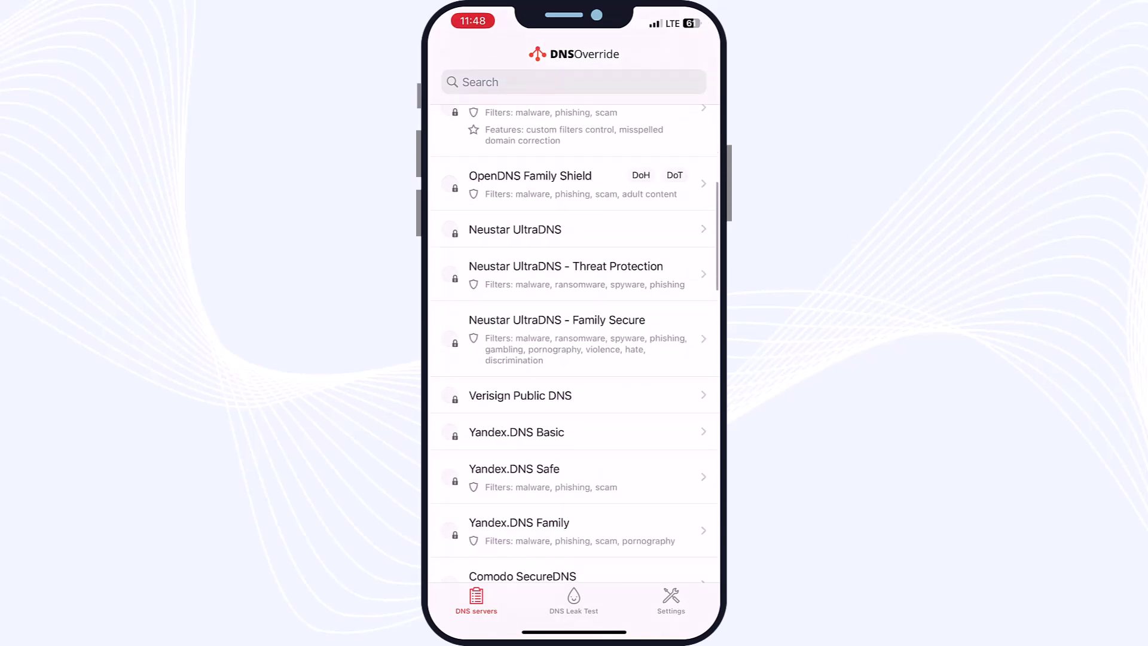
scroll(575, 340, down, 2)
scroll(574, 341, down, 1)
scroll(574, 340, down, 3)
scroll(574, 341, down, 2)
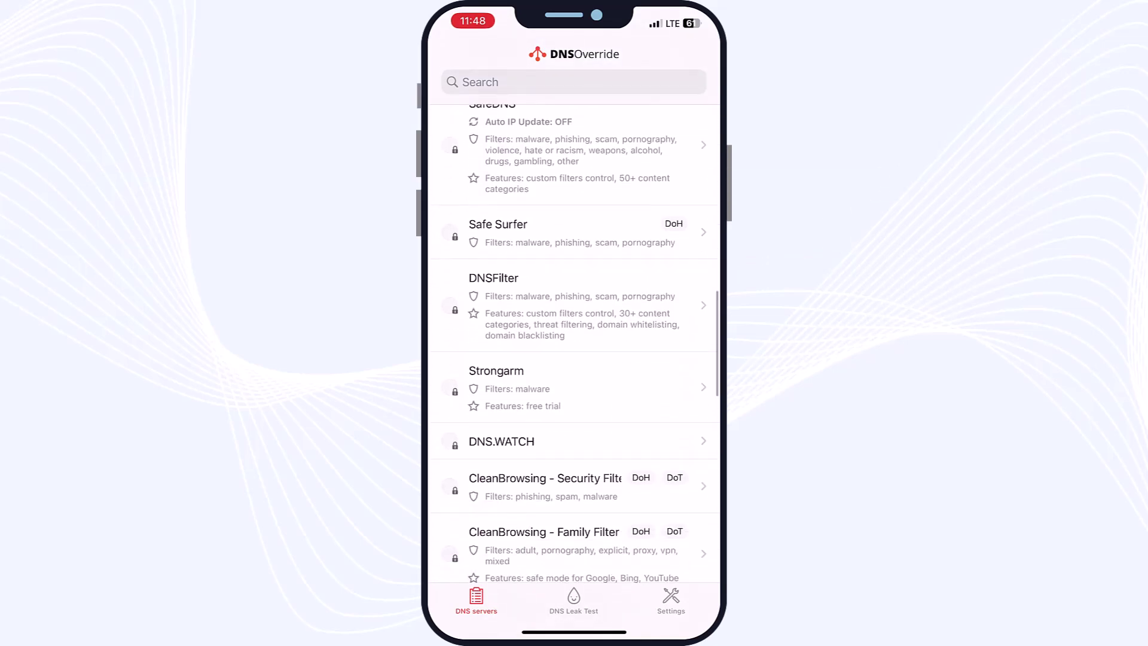
scroll(574, 342, down, 5)
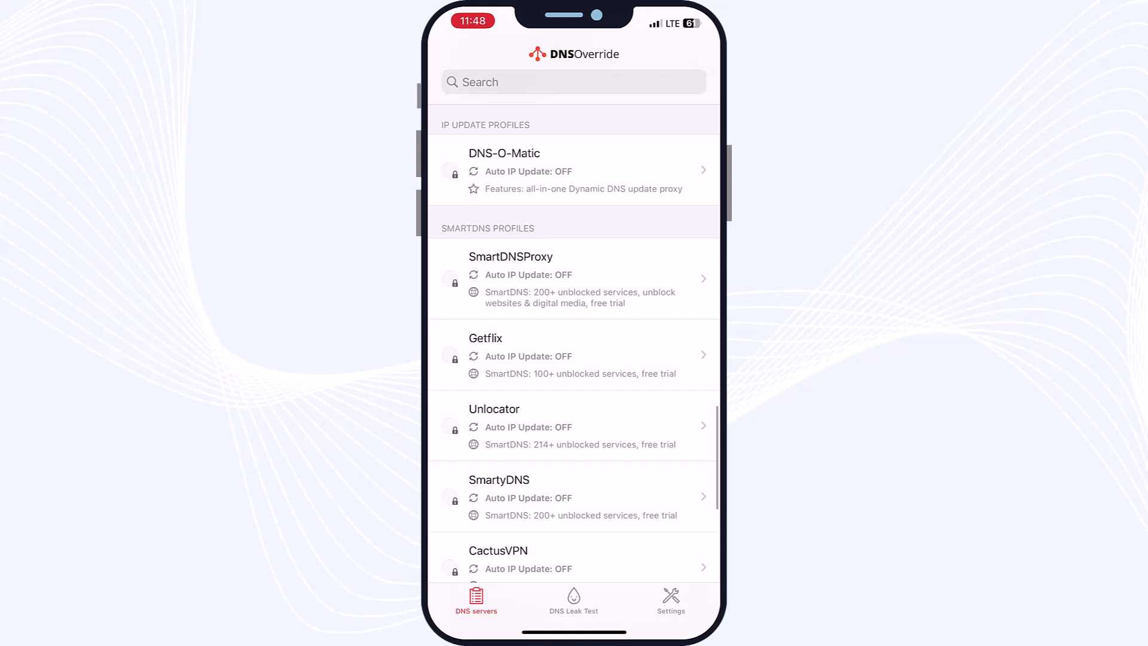
scroll(573, 341, down, 1)
scroll(573, 341, down, 3)
scroll(574, 341, down, 3)
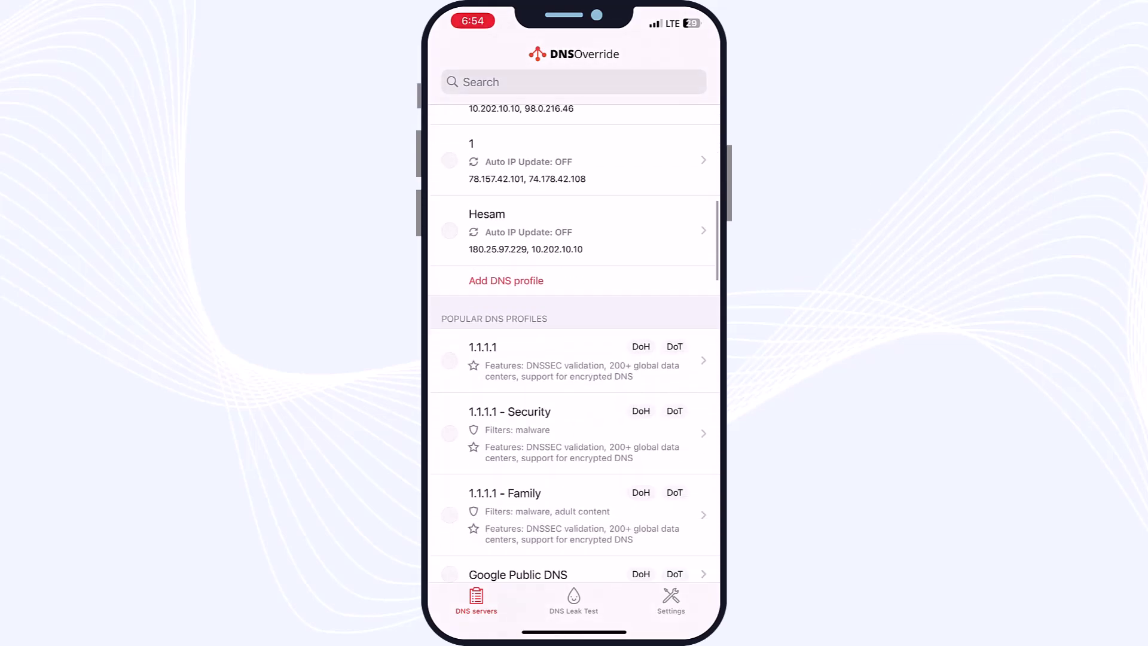
scroll(574, 340, down, 3)
scroll(575, 341, up, 3)
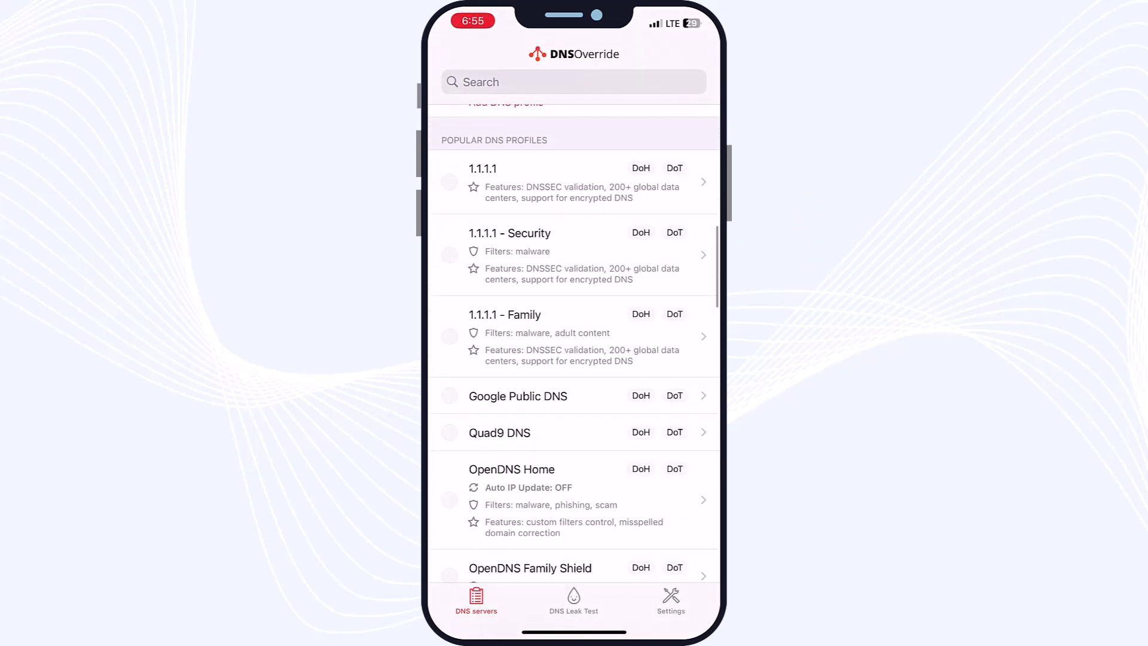
scroll(574, 340, up, 2)
scroll(574, 341, up, 1)
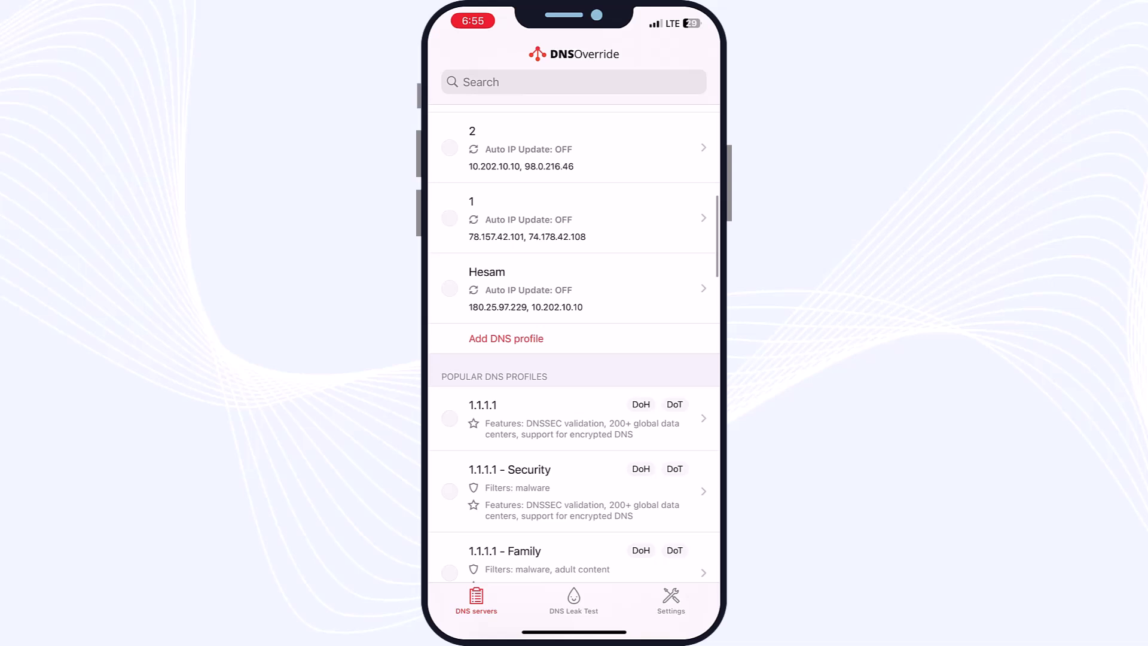
scroll(574, 341, down, 1)
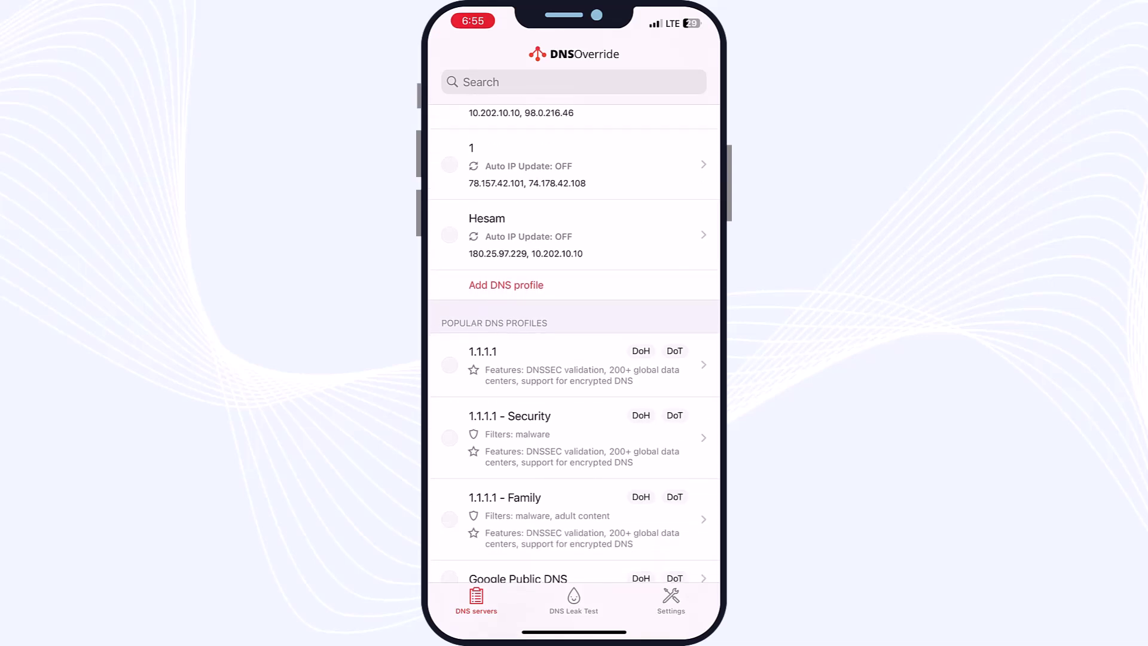
Add a new DNS profile, trying the HTTPS and TLS types before settling on plain DNS
click(507, 285)
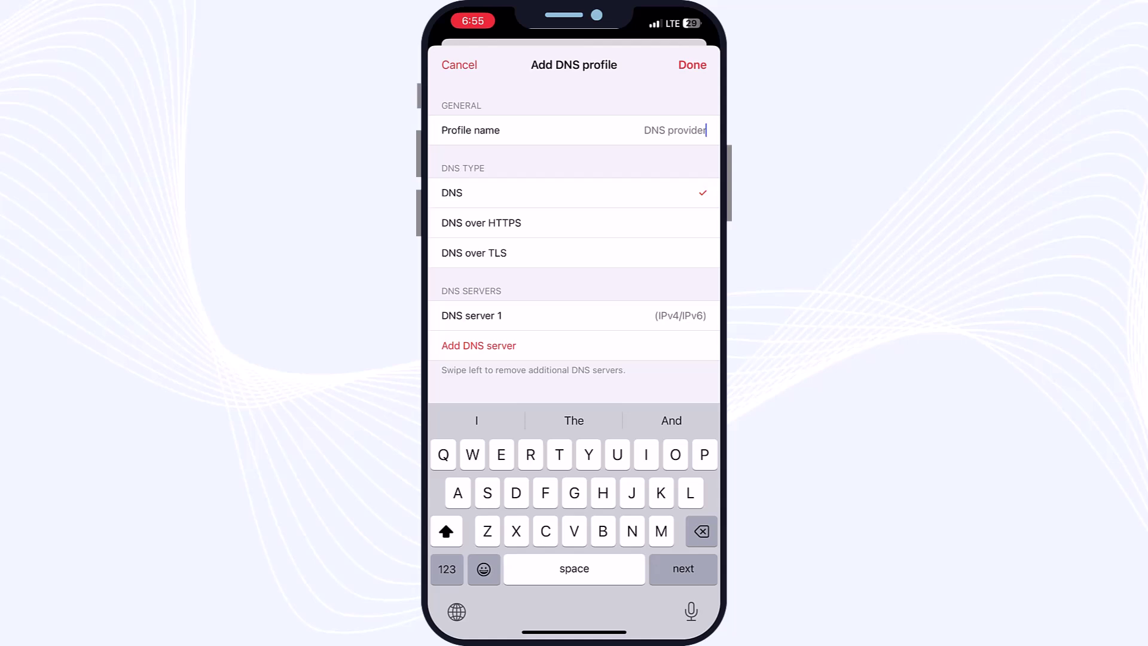
text(Pubg)
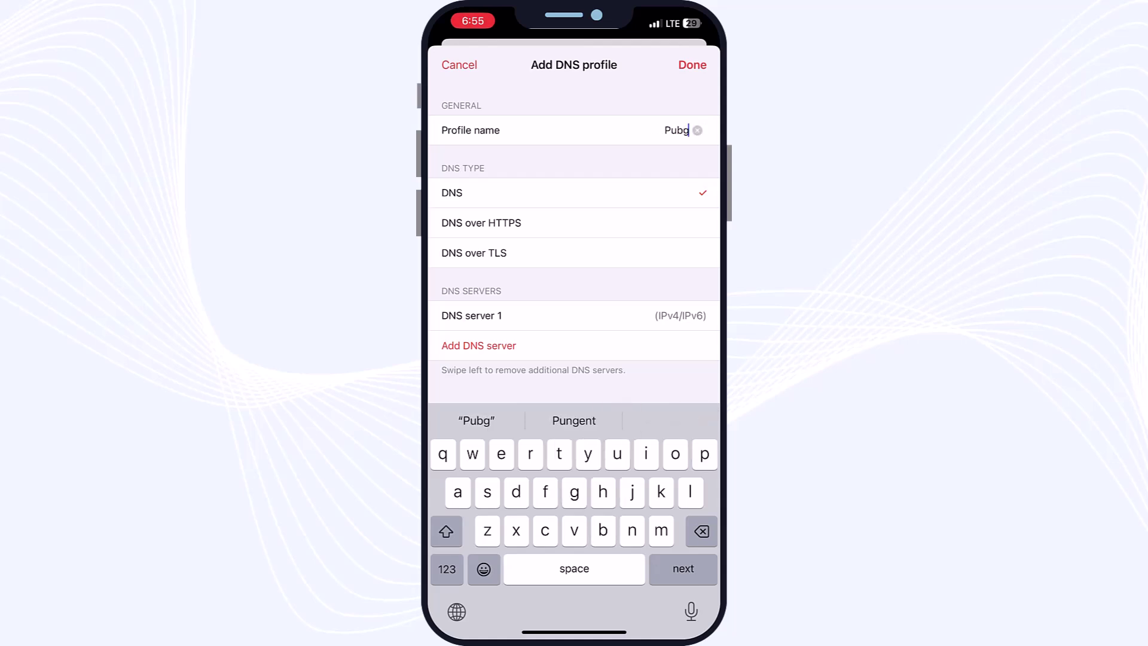
text( M)
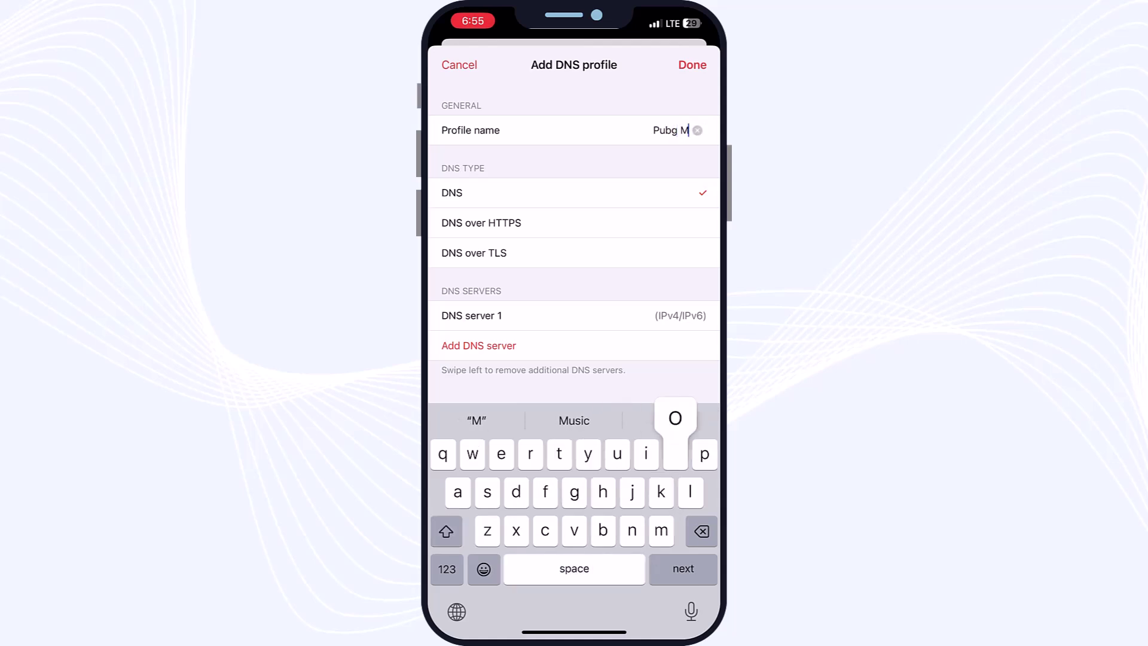
text(obile)
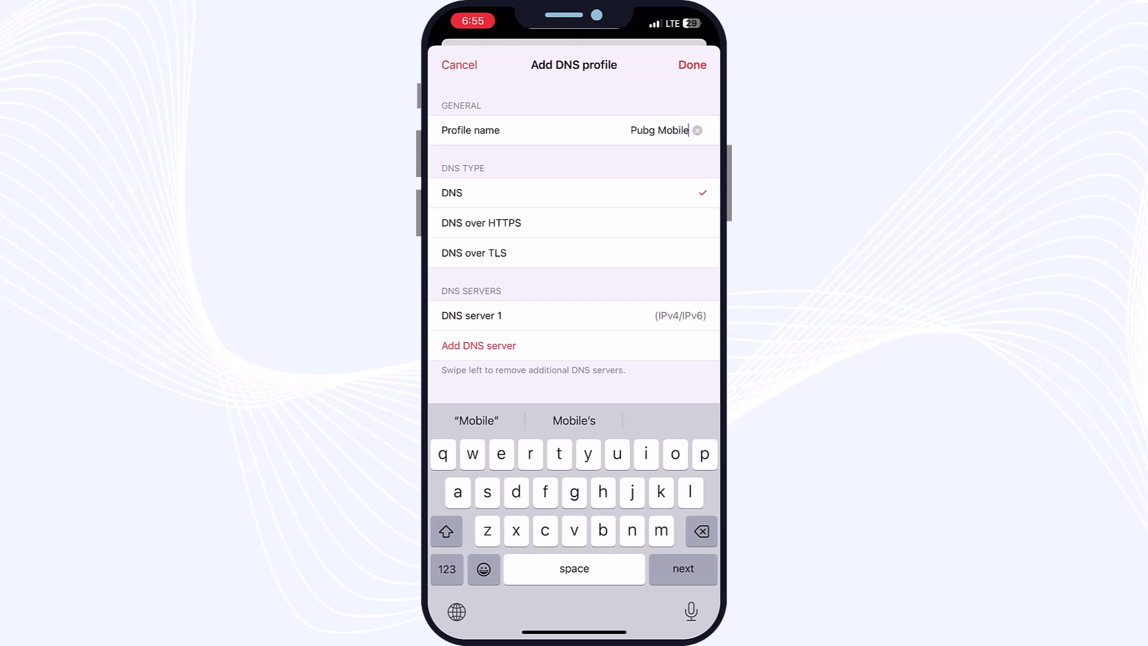
click(481, 223)
click(474, 253)
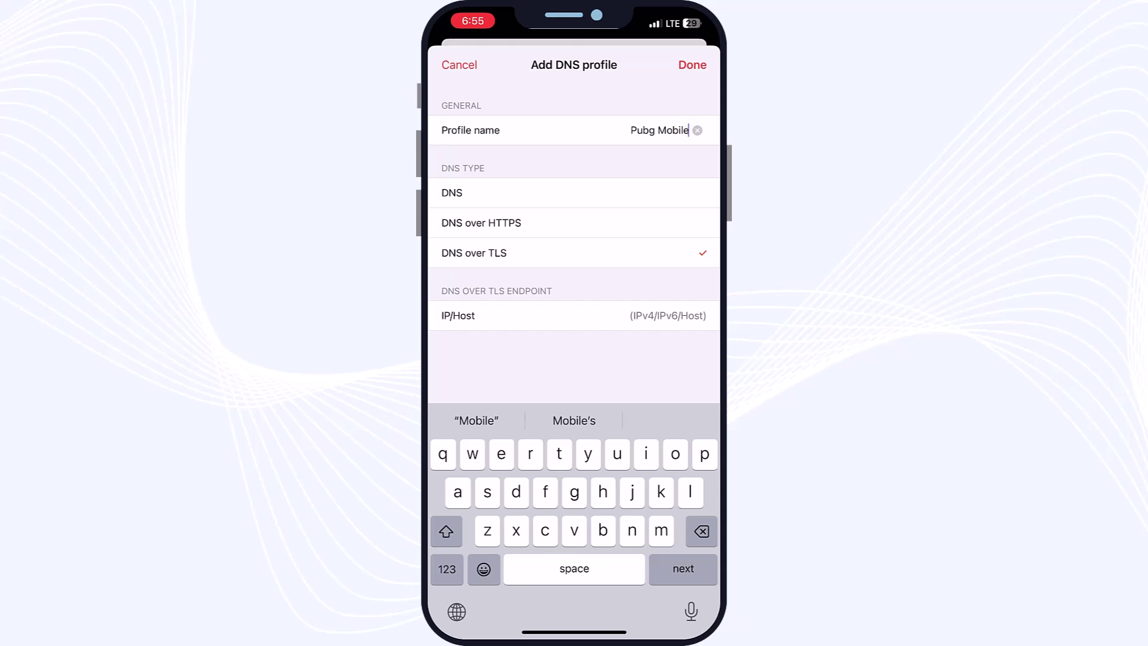
click(452, 193)
click(481, 222)
click(474, 252)
click(452, 193)
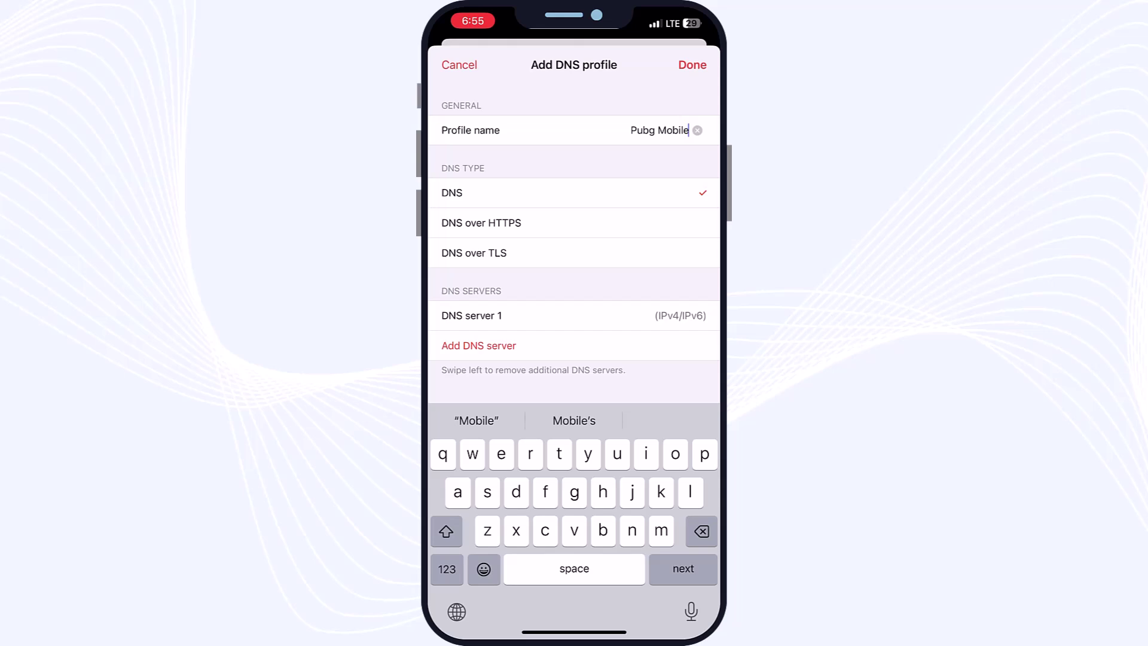
Enter servers 103.46.63.144 and 78.157.42.101, then save the Pubg Mobile profile
key(Return)
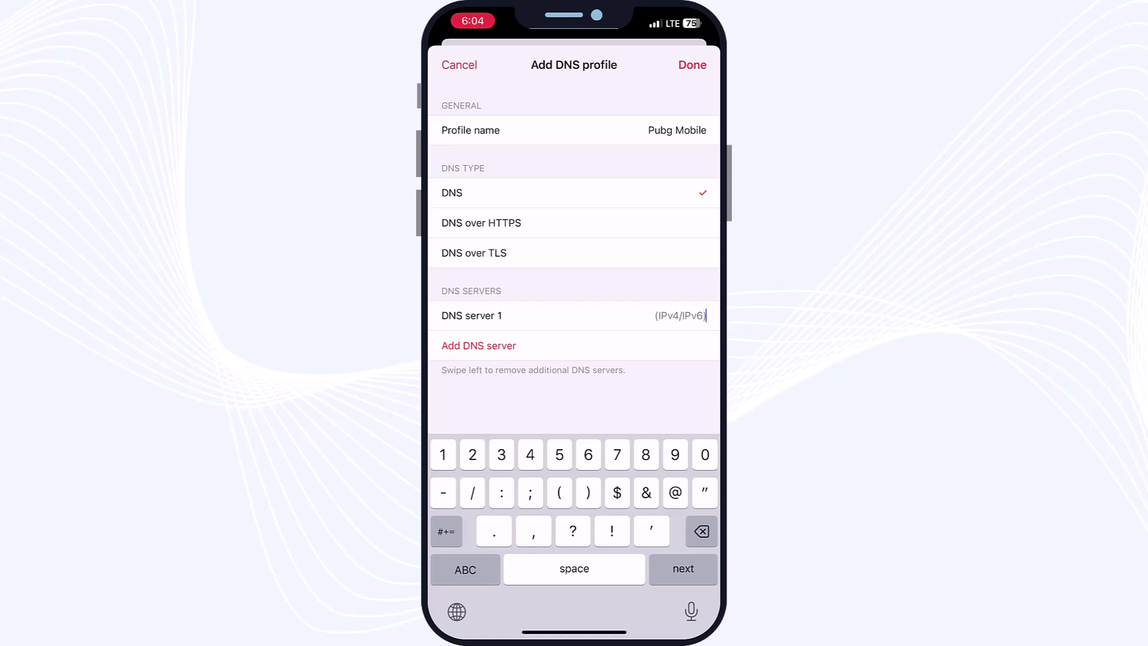
text(103)
text(.46)
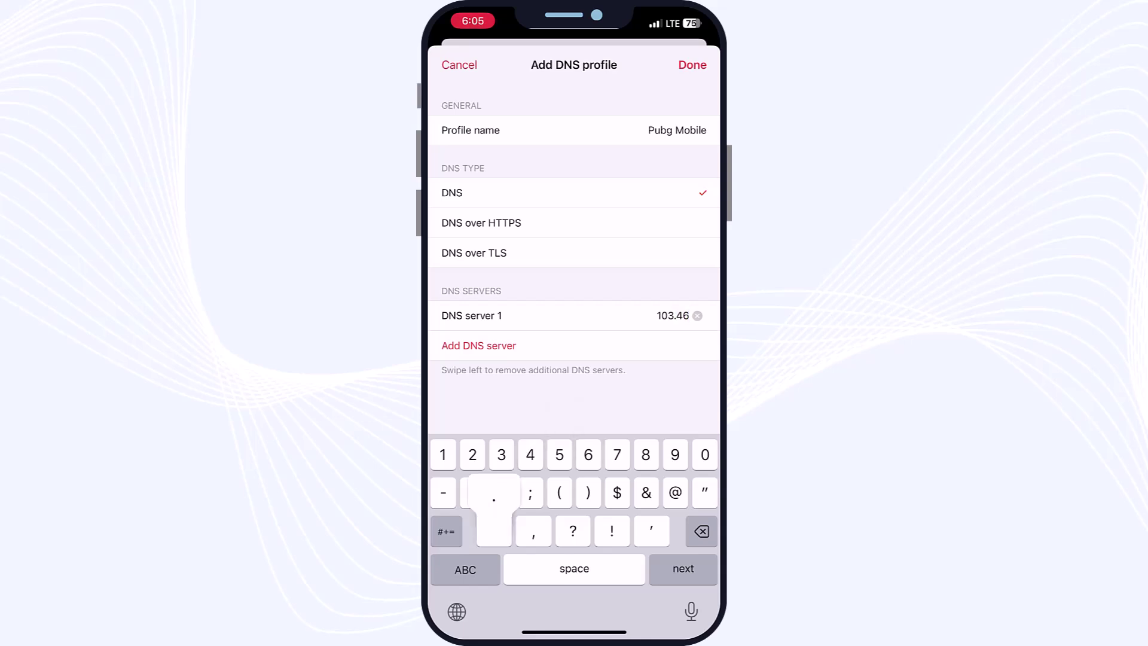
text(.63)
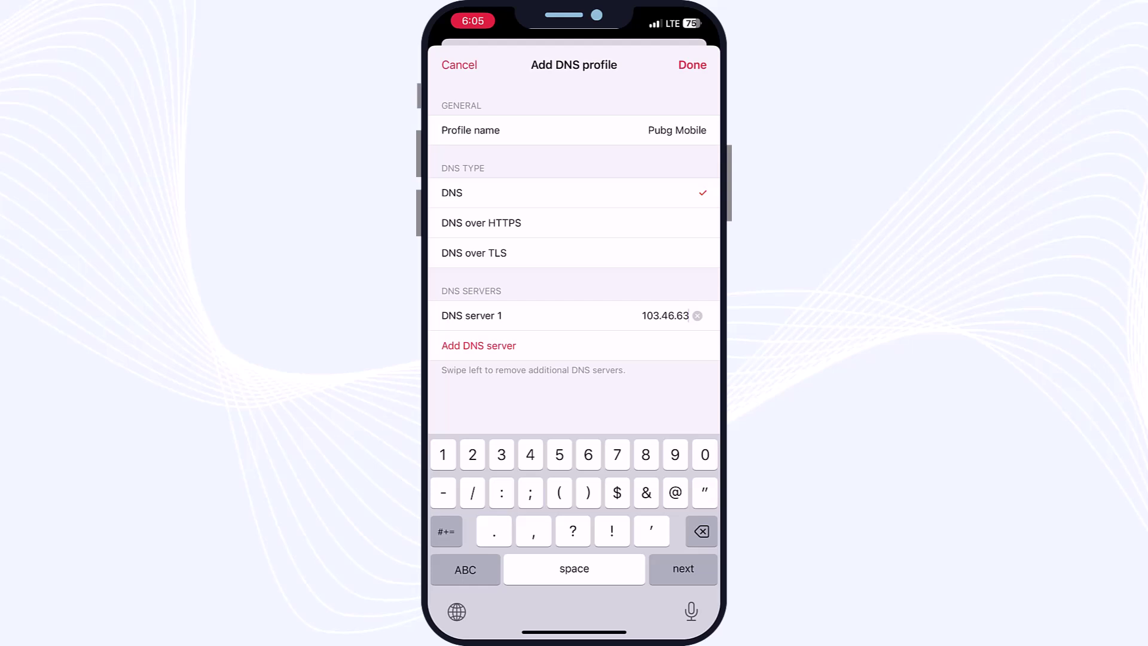
text(.144)
click(479, 345)
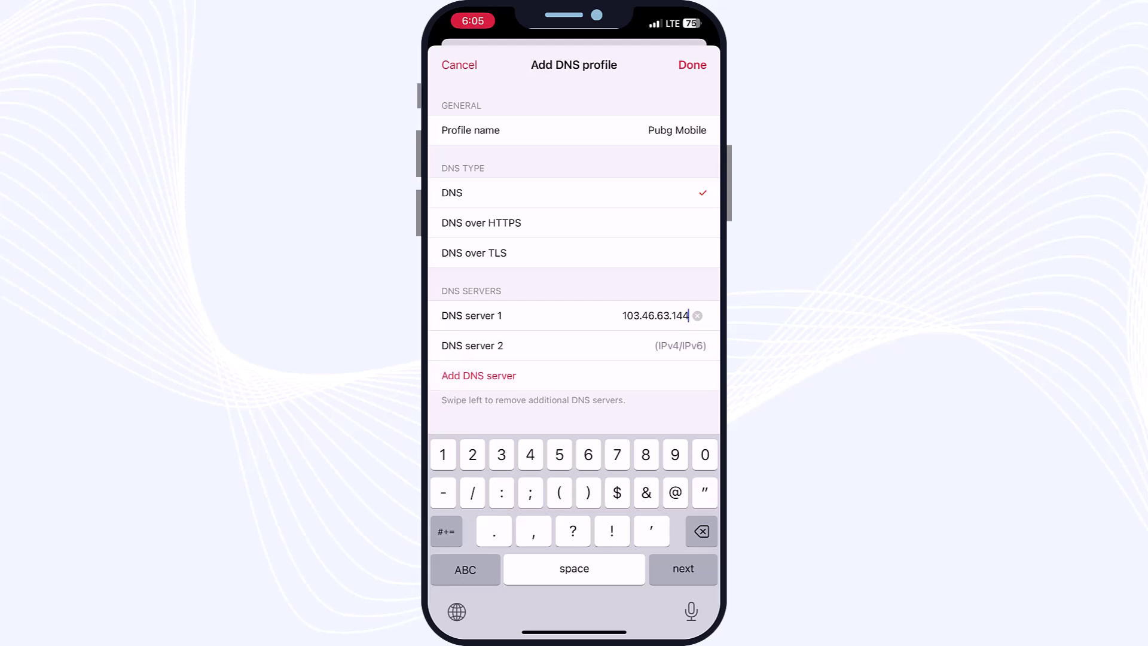
key(Return)
text(78.)
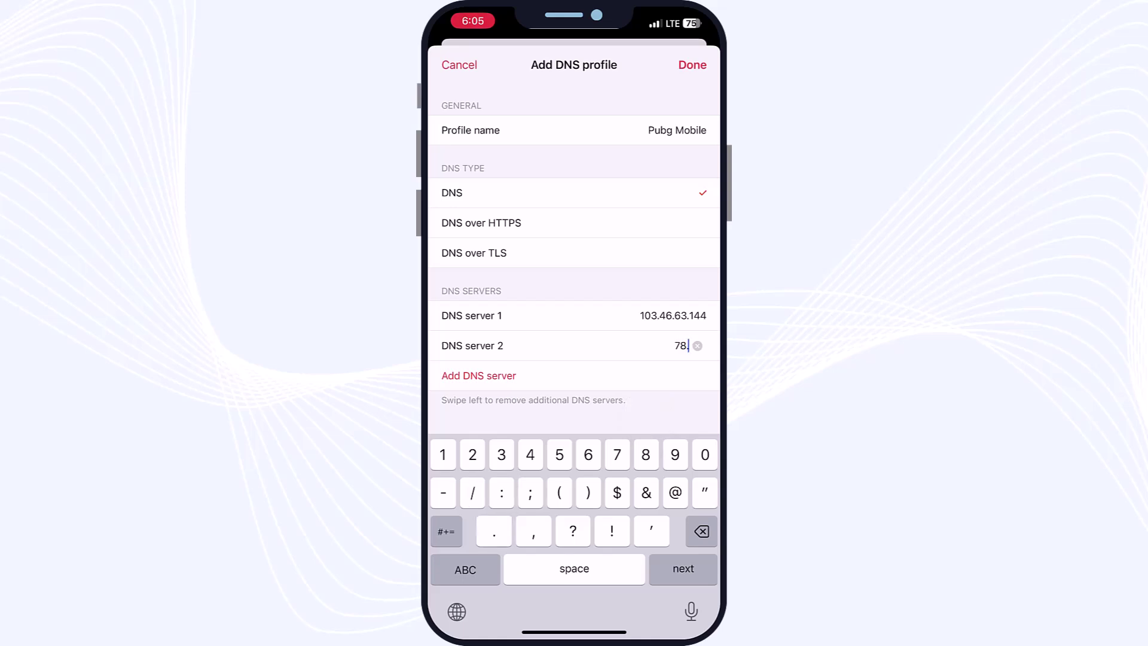
text(157)
text(.42)
text(.101)
key(Return)
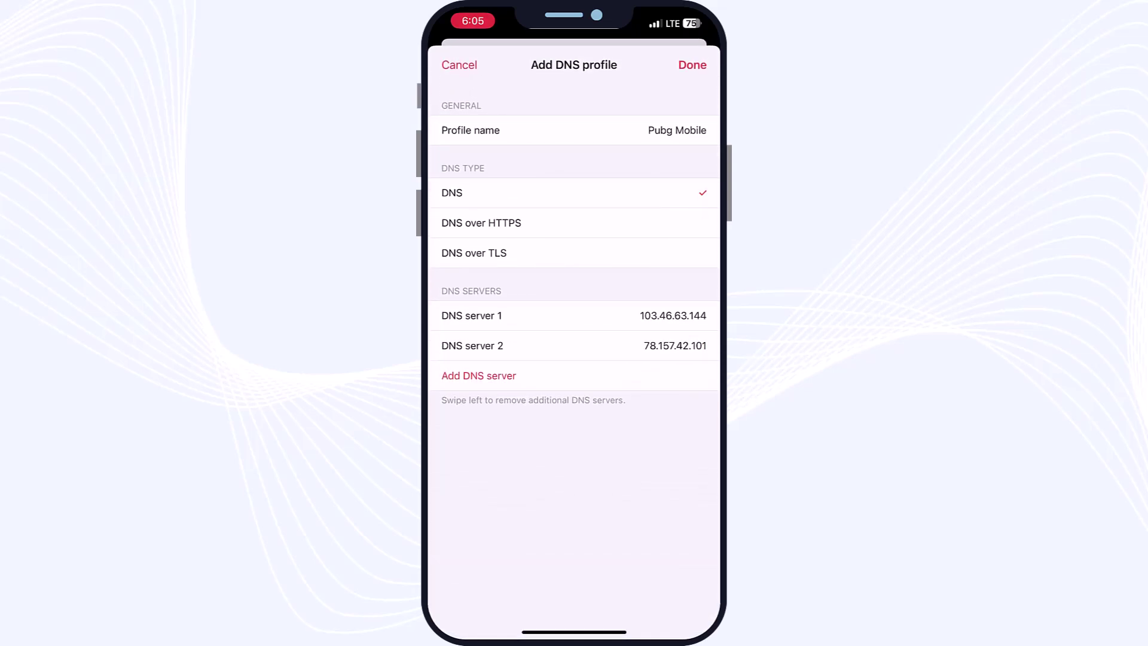
click(691, 65)
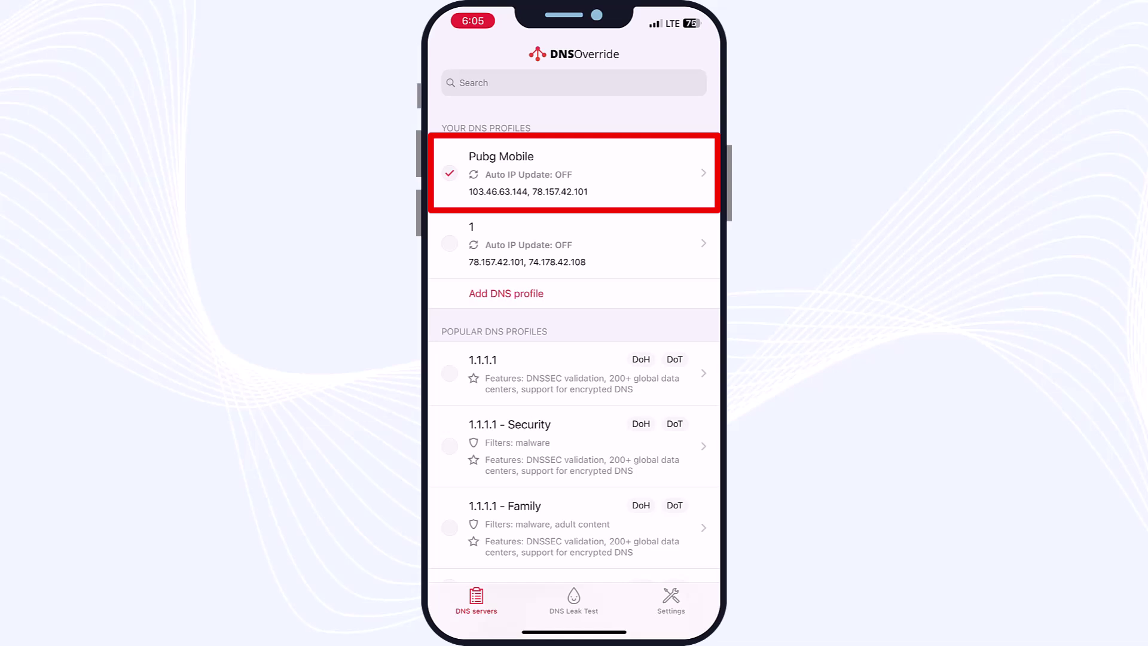
Turn on DNS override for the Pubg Mobile profile and return to the home screen
click(574, 173)
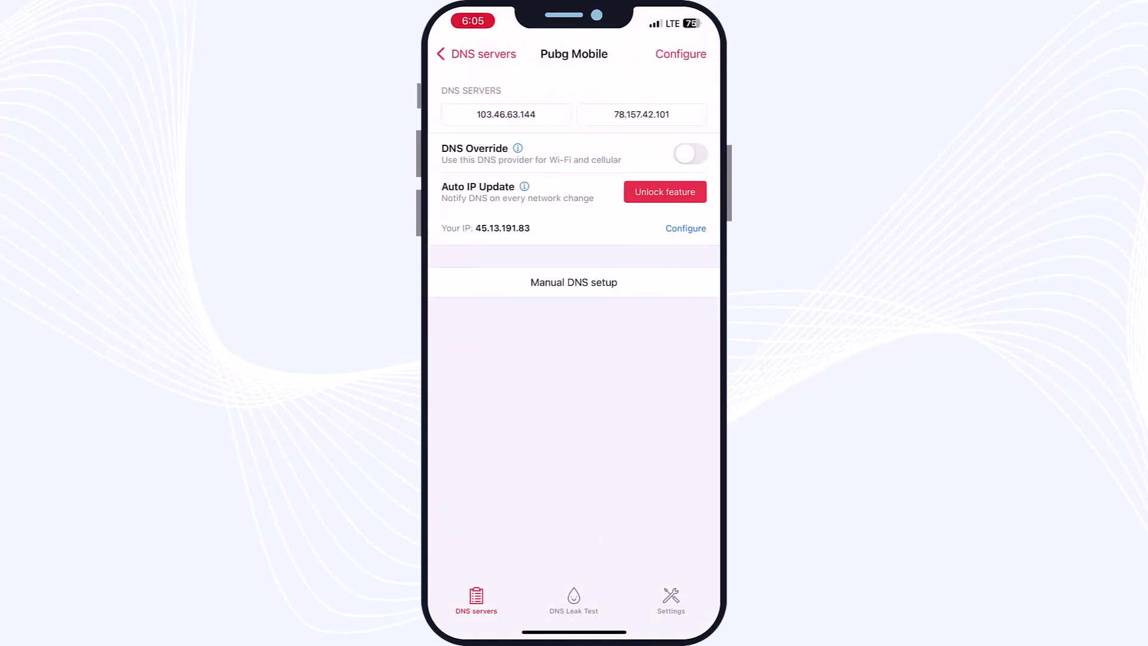
click(689, 155)
drag(575, 631, 574, 404)
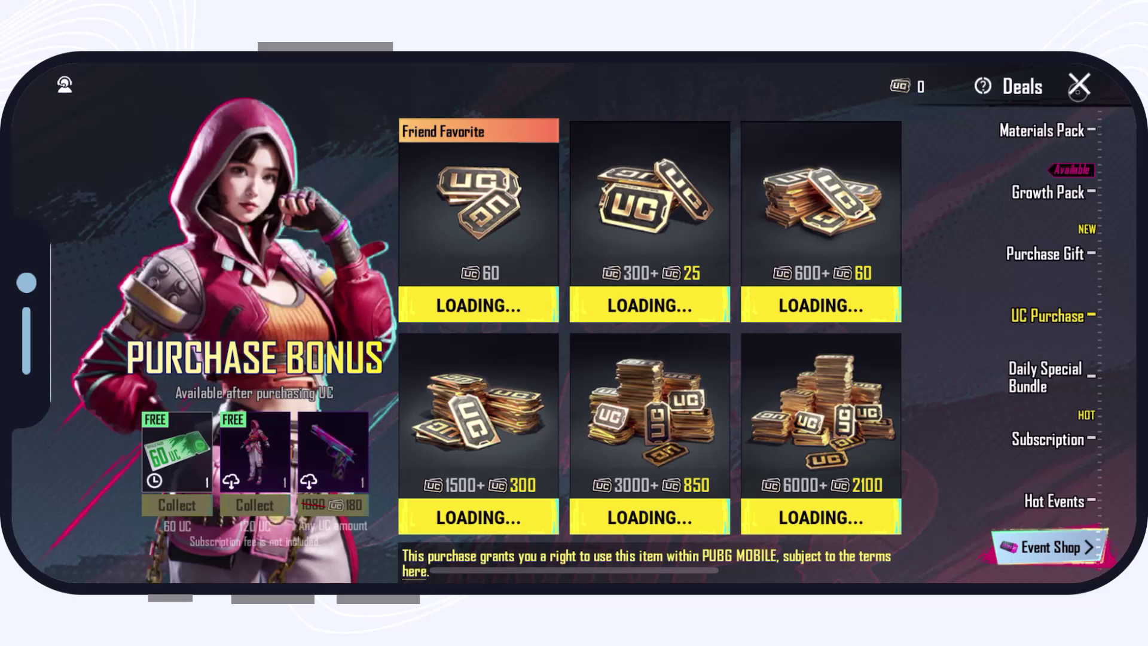
Close the Deals offers, open and close the emote panel, and start the ranked match
click(1079, 84)
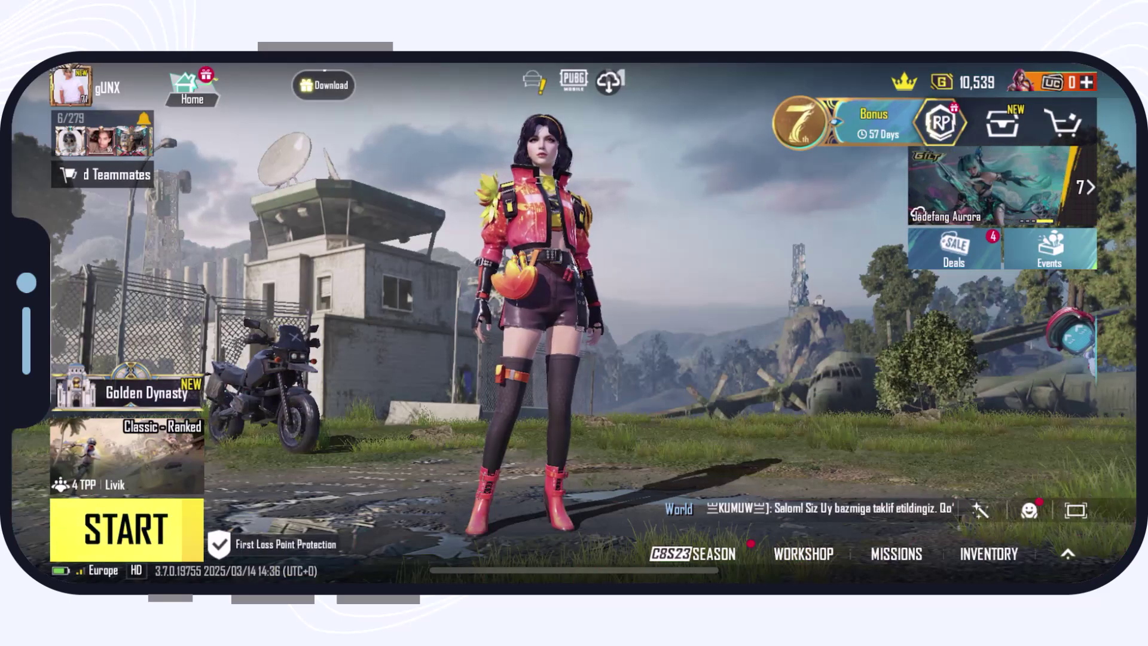
click(1028, 509)
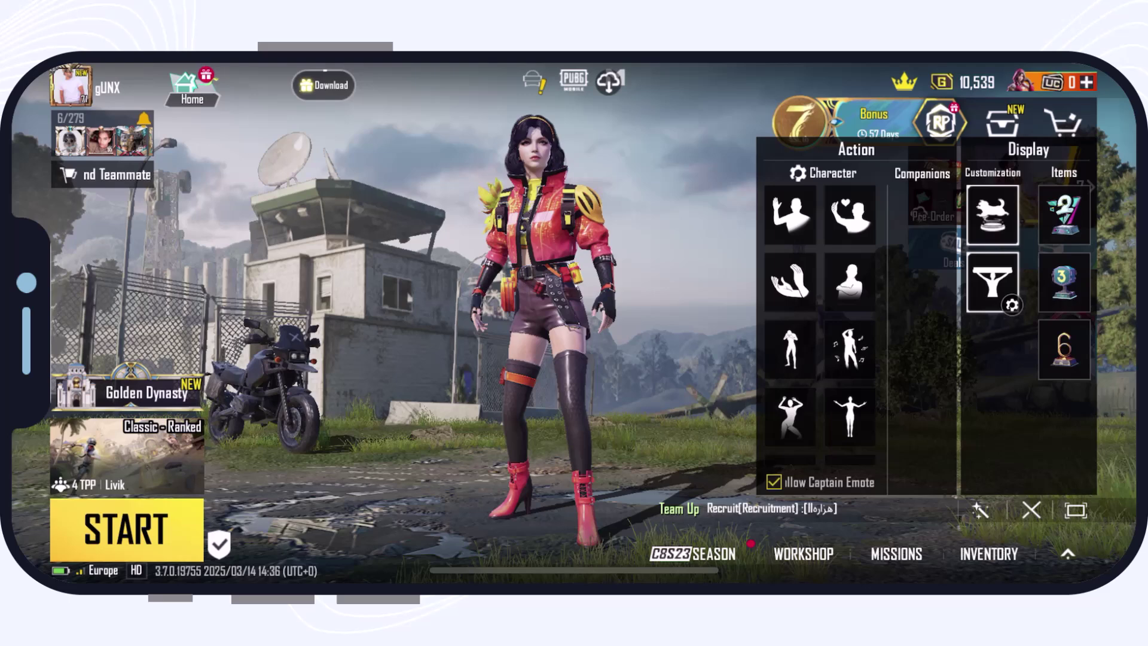
click(1030, 509)
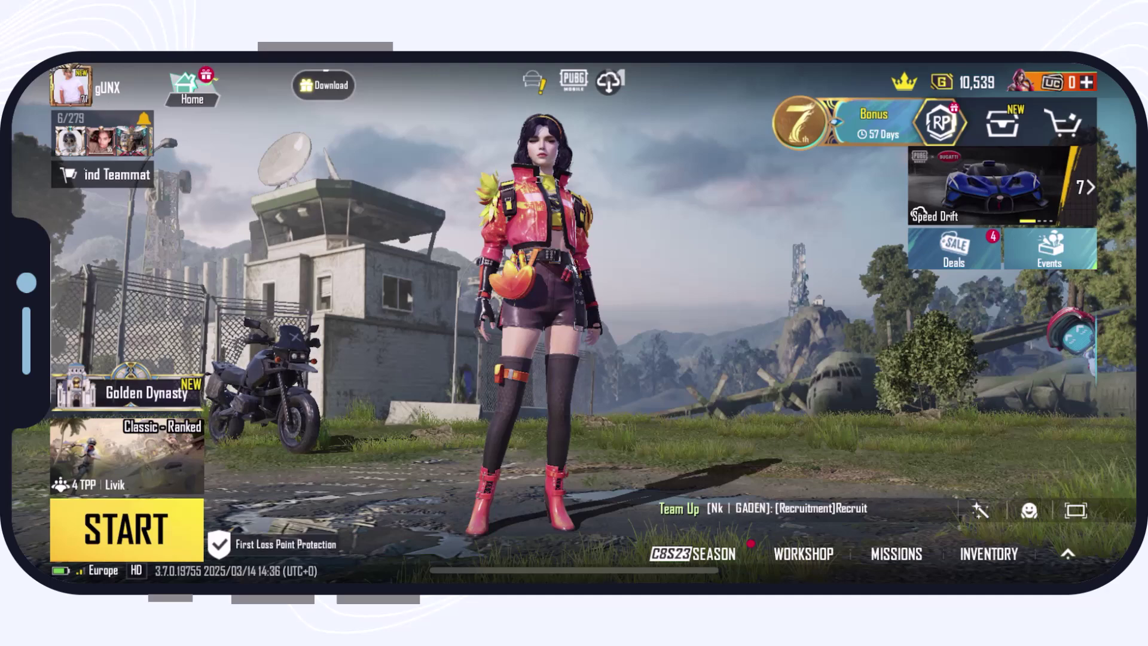
click(125, 530)
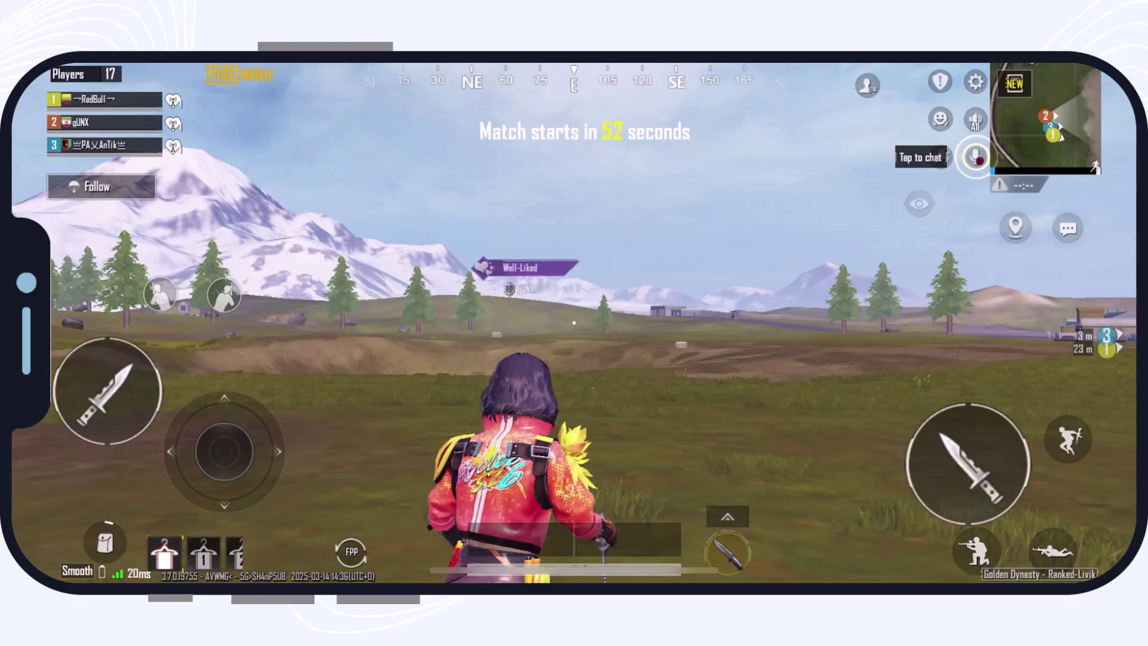
Run the character forward across the pre-match field
drag(224, 450, 206, 393)
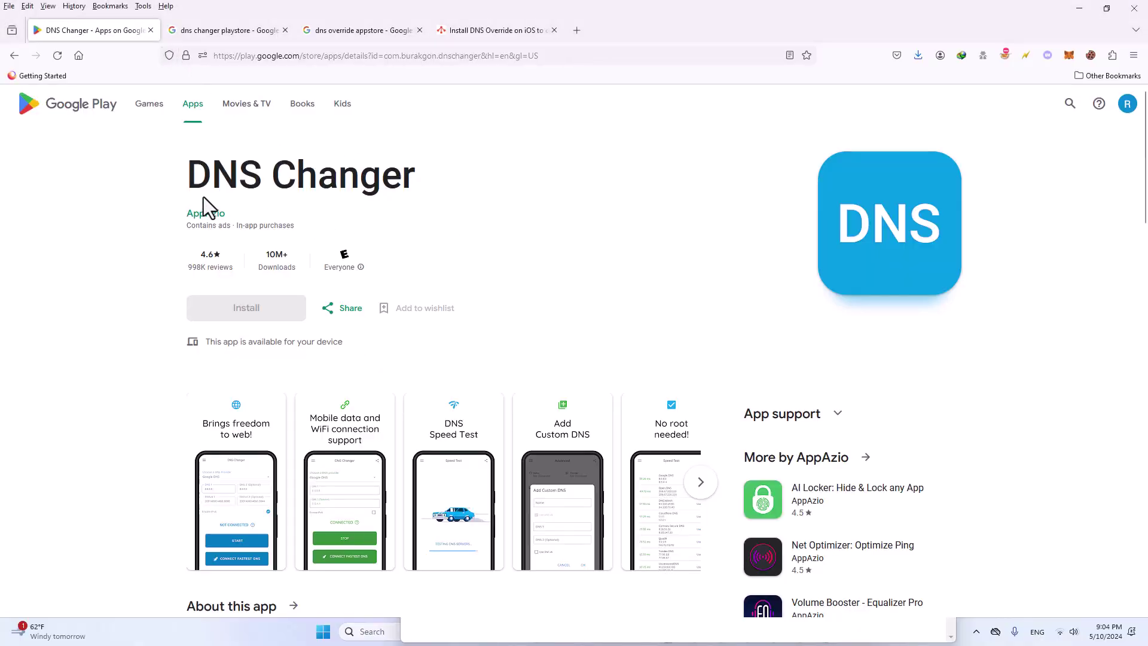
Select the DNS Changer app title on the Play Store page, then clear the selection
drag(191, 174, 446, 215)
click(792, 284)
mouse_move(1135, 172)
mouse_down()
mouse_move(1142, 372)
mouse_move(1141, 193)
mouse_up()
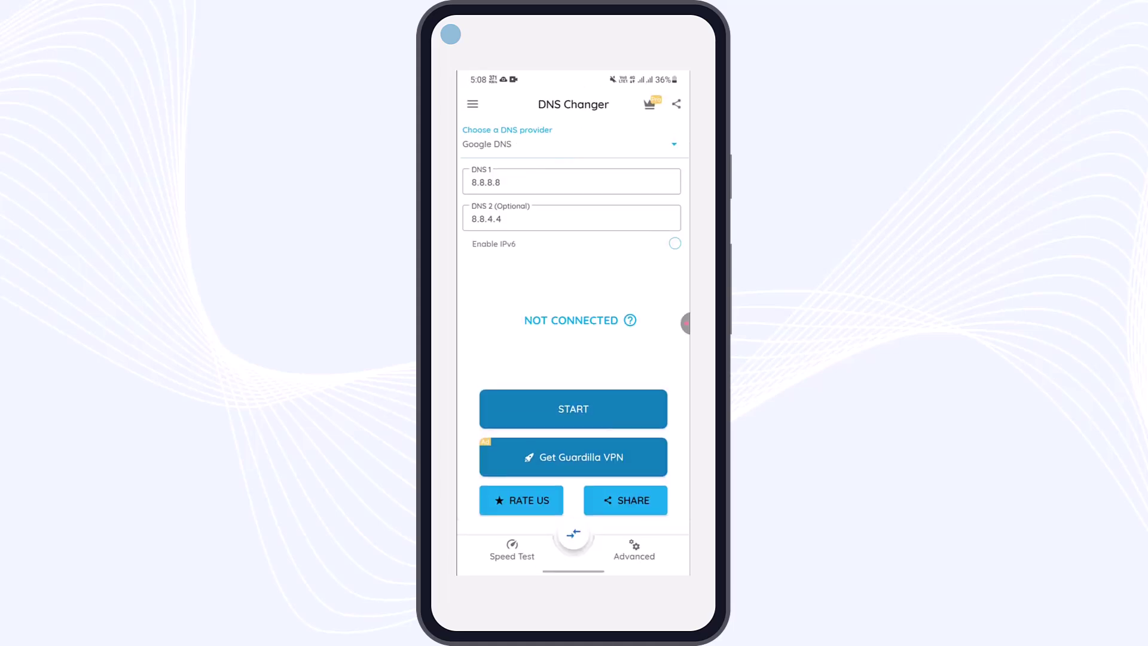
Erase the default DNS 1 address and open the chat holding the DNS addresses
key(BackSpace)
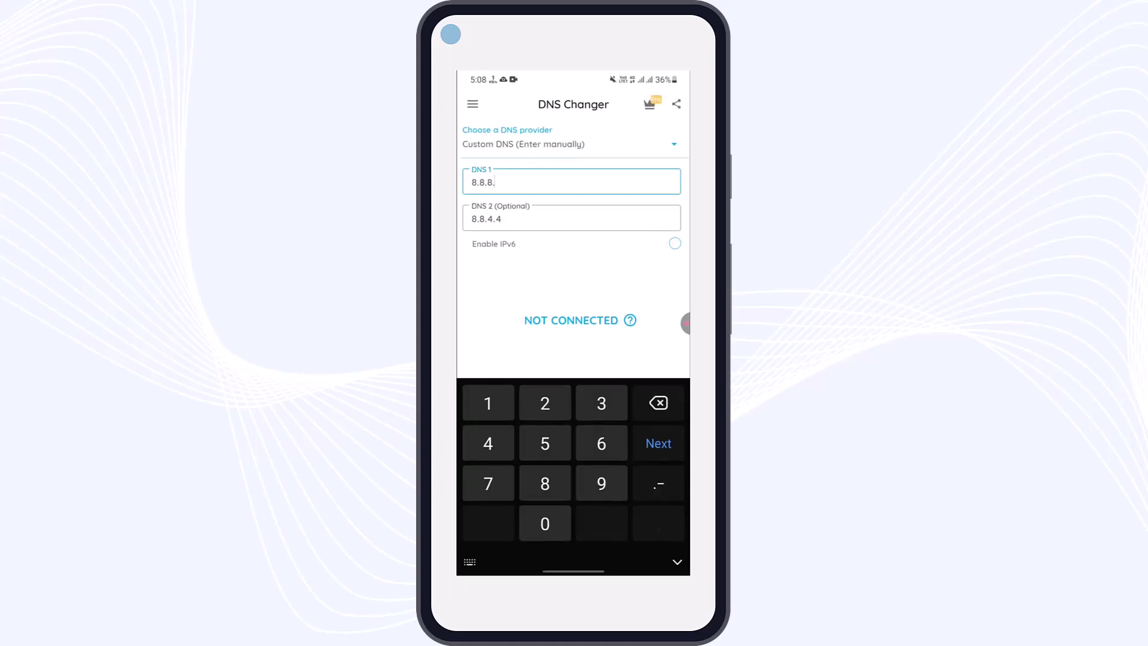
key(BackSpace)
key(BackSpace)
key(BackSpace)
key(BackSpace)
key(BackSpace)
drag(574, 571, 573, 376)
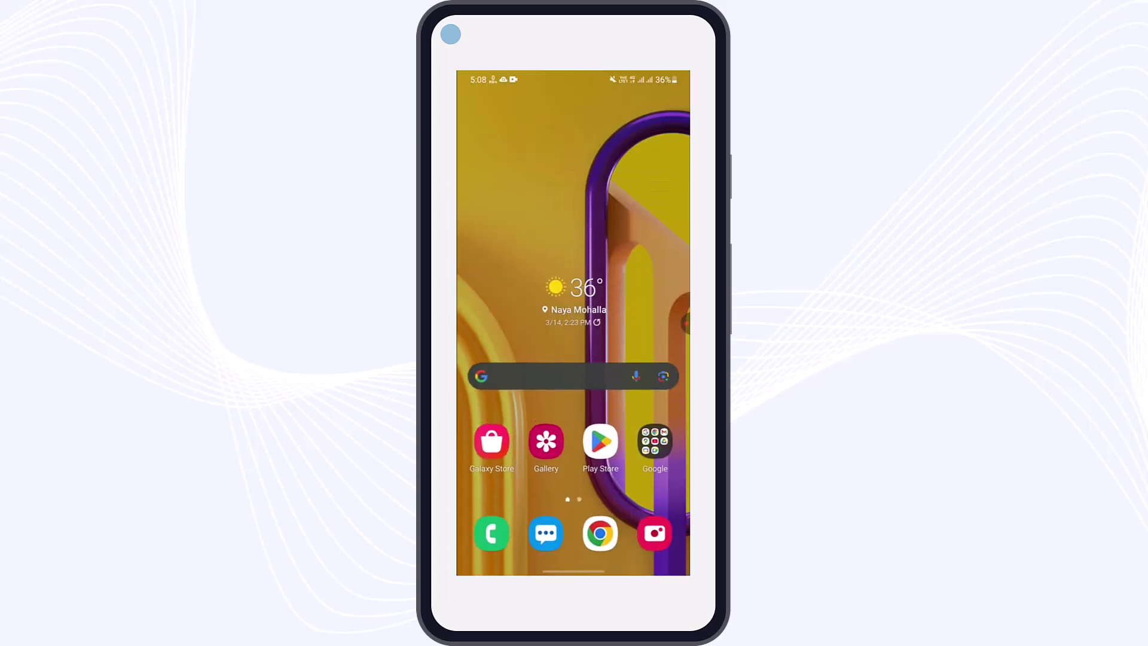
drag(572, 503, 574, 269)
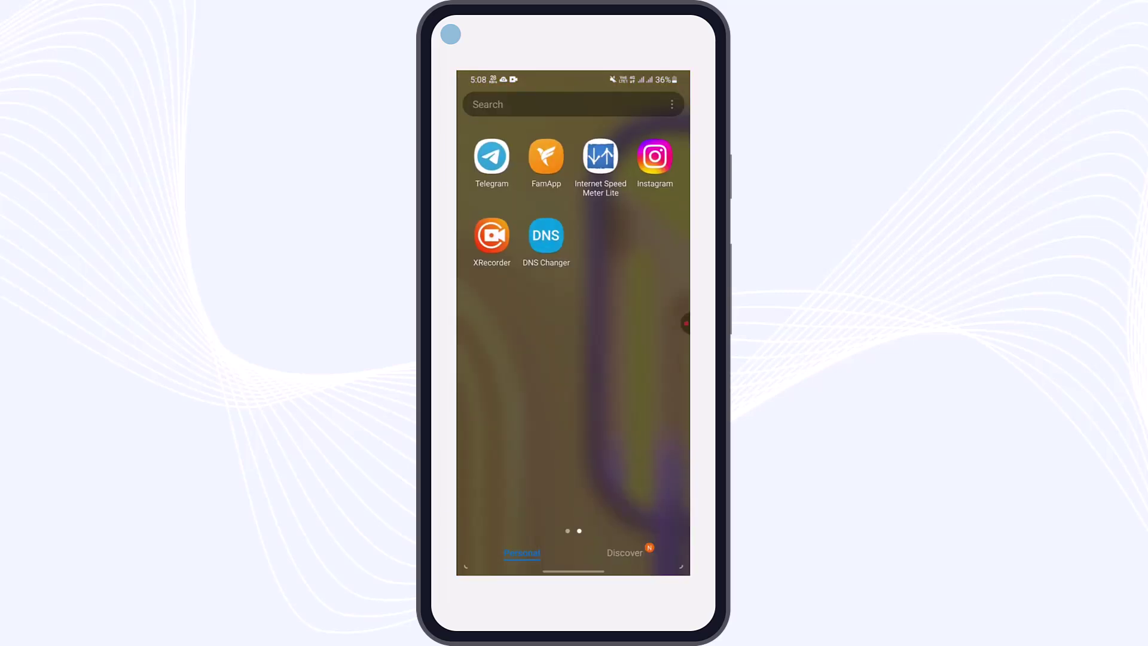
click(491, 157)
scroll(572, 340, up, 5)
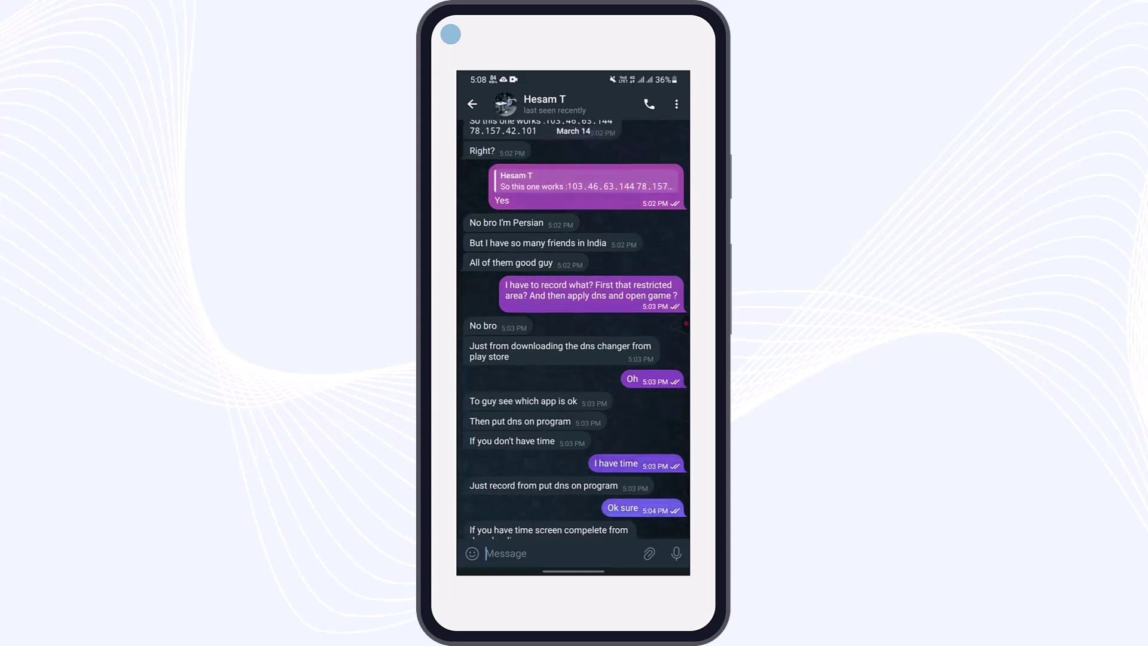
Copy 103.46.63.144 from the chat and paste it into DNS Changer's DNS 1 field
click(578, 334)
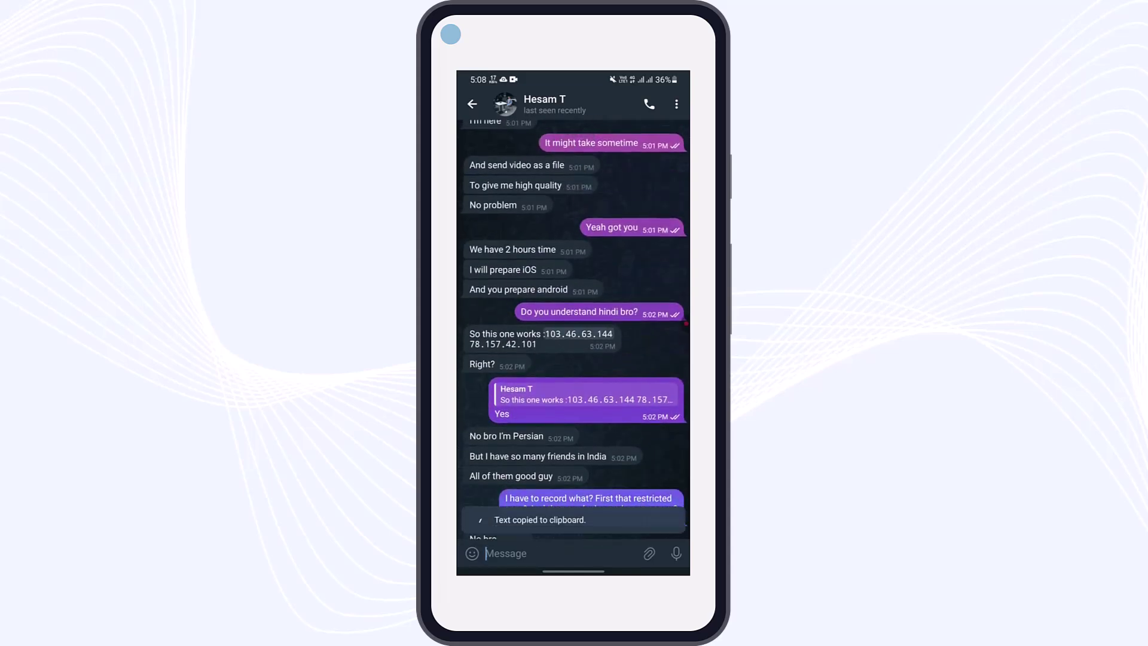
drag(573, 571, 573, 377)
drag(520, 314, 618, 314)
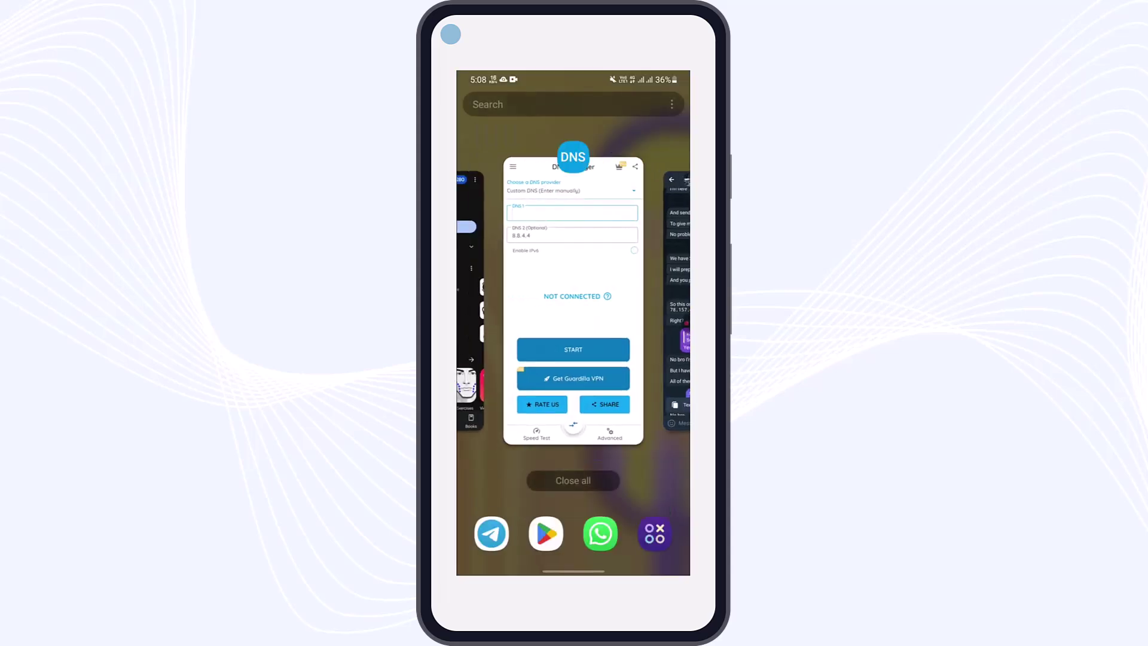
click(572, 314)
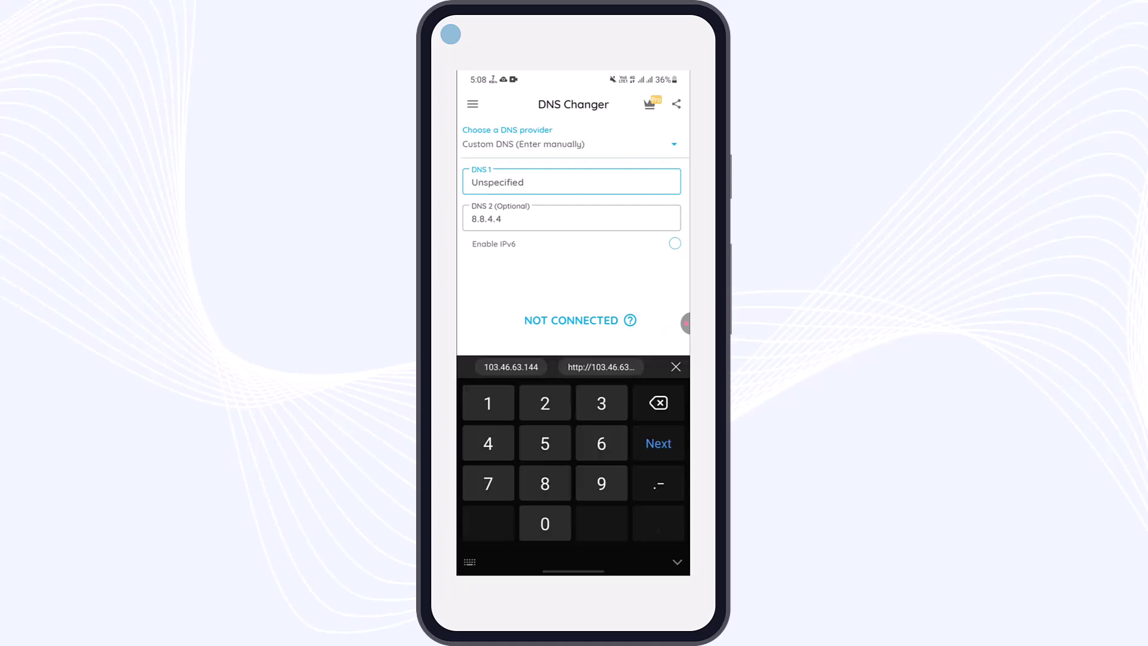
key(BackSpace)
key(BackSpace)
key(BackSpace)
key(BackSpace)
key(BackSpace)
key(BackSpace)
click(510, 367)
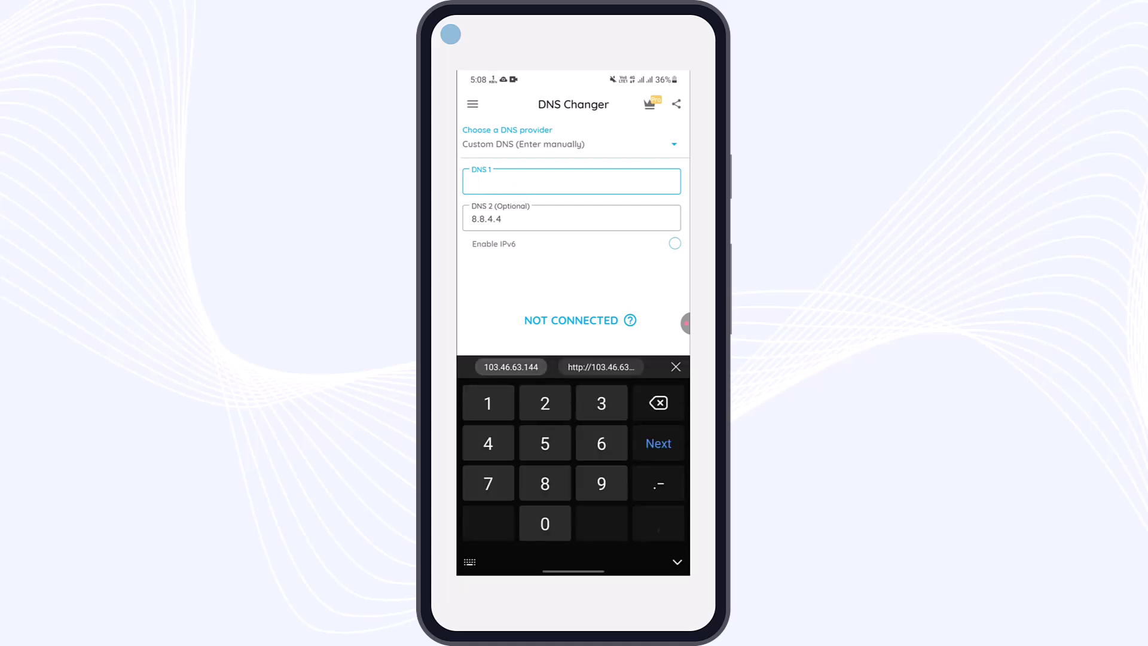
click(502, 219)
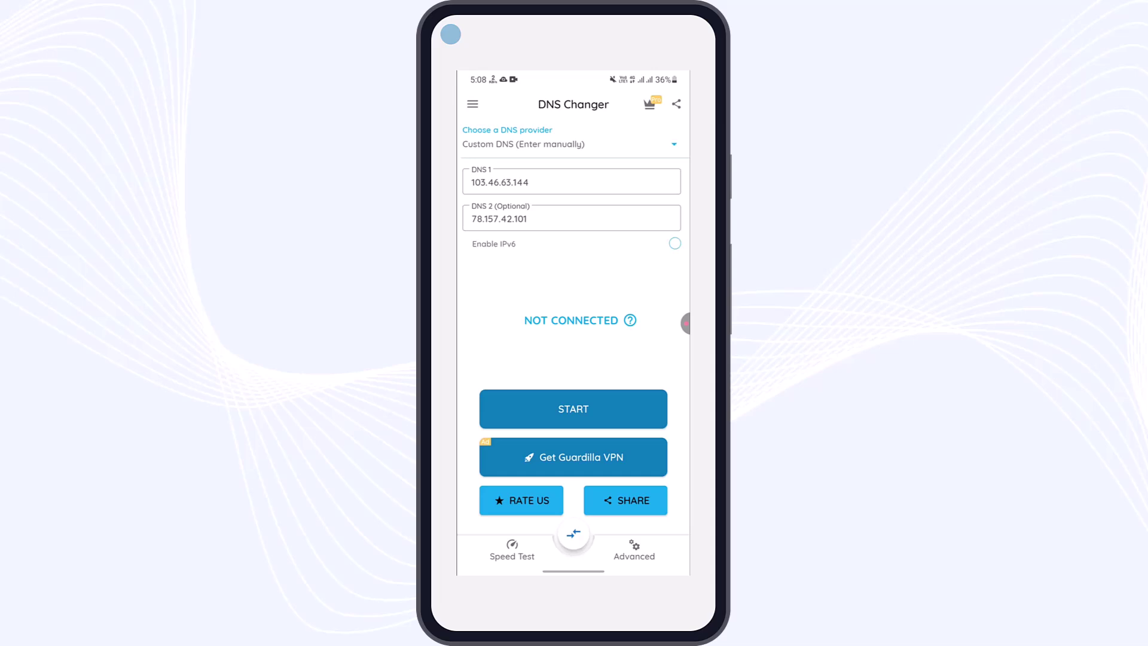
Start the custom DNS connection, allow the VPN request, check the notification, and go home
click(573, 408)
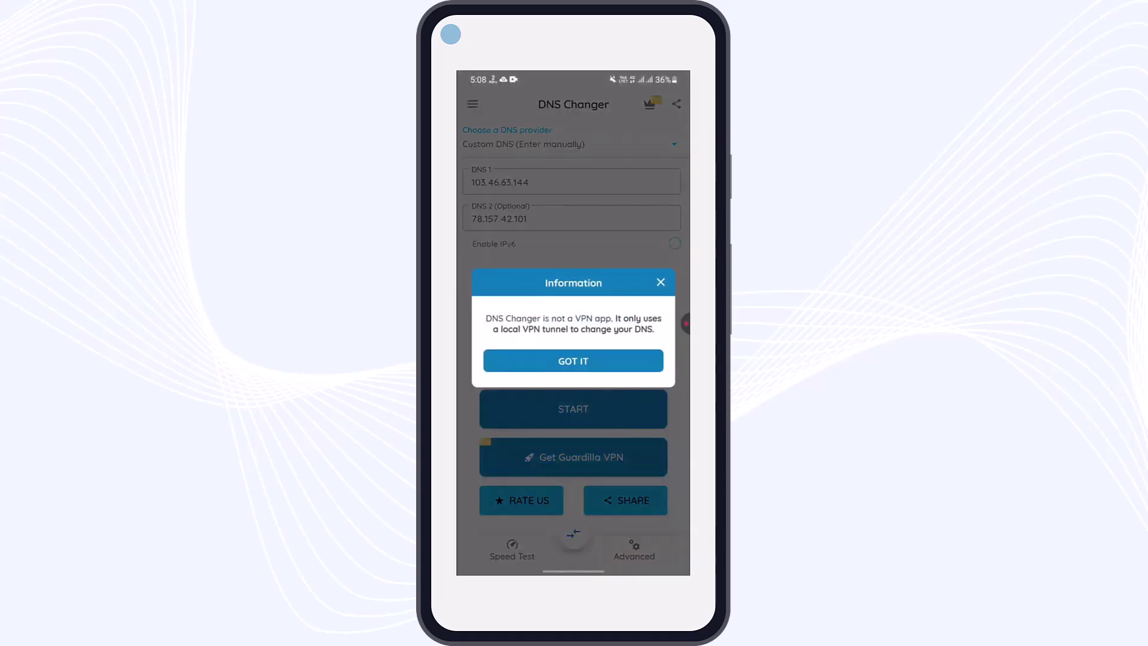
click(573, 361)
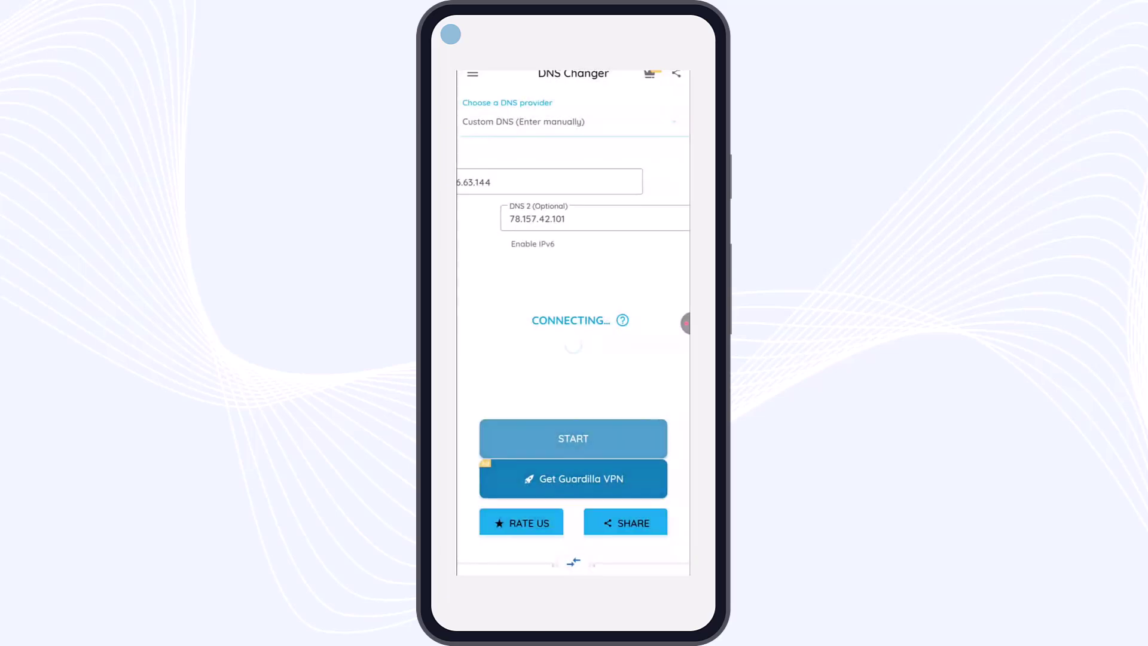
click(626, 537)
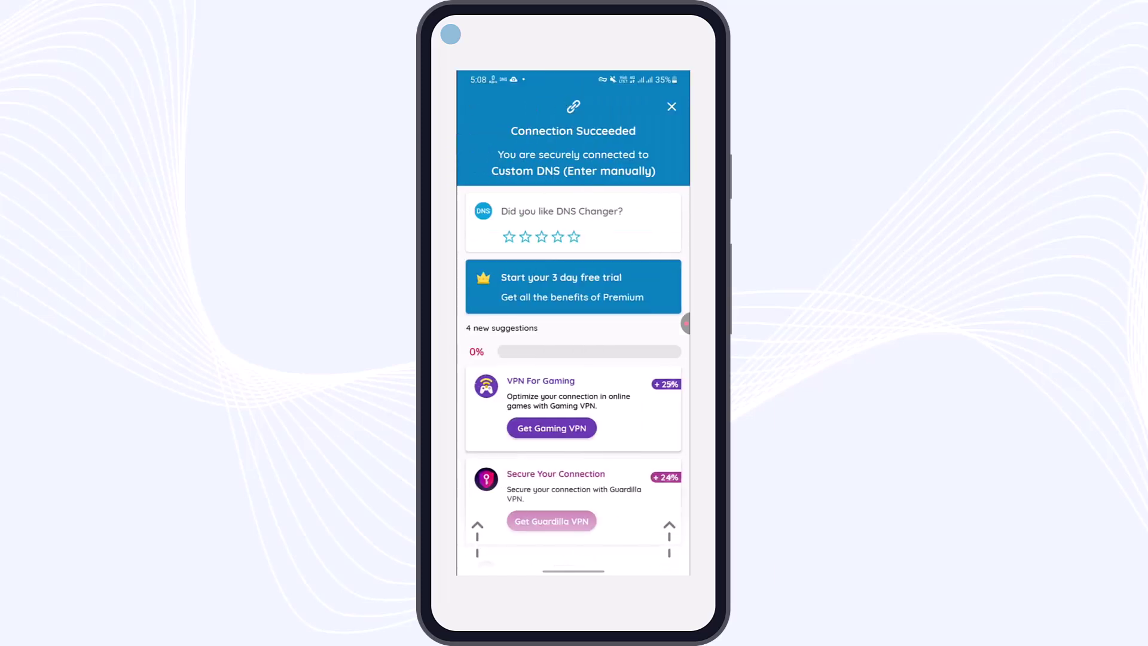
key(Escape)
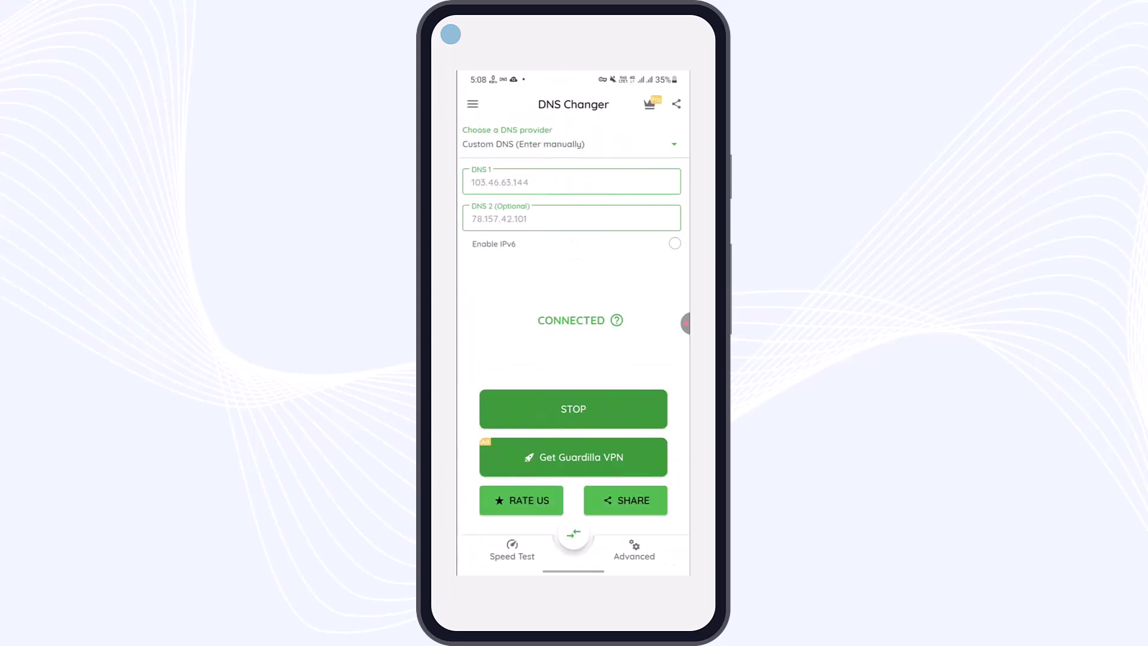
drag(573, 79, 572, 403)
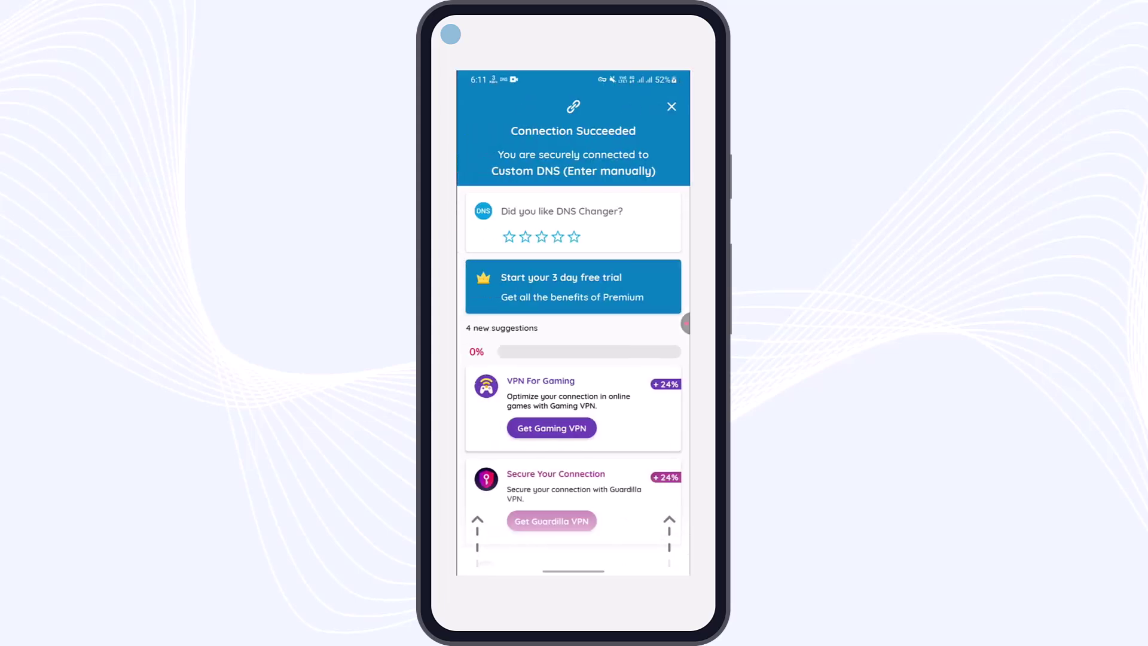
key(Escape)
Return to the home screen app list to launch PUBG Mobile with DNS Changer's custom DNS active
key(super)
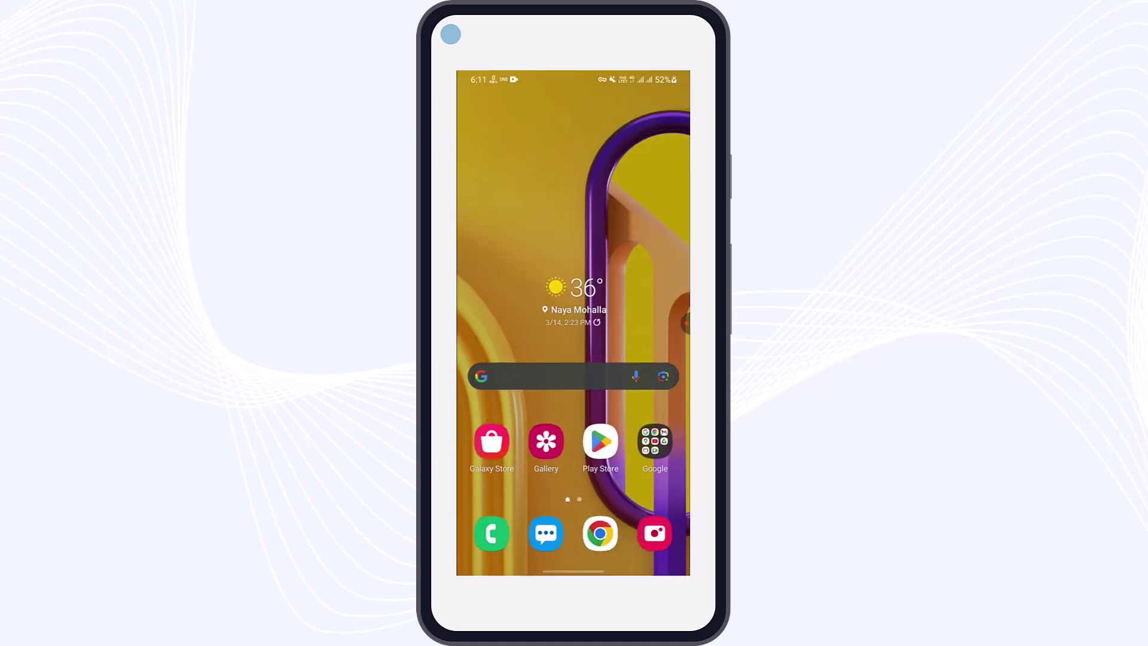